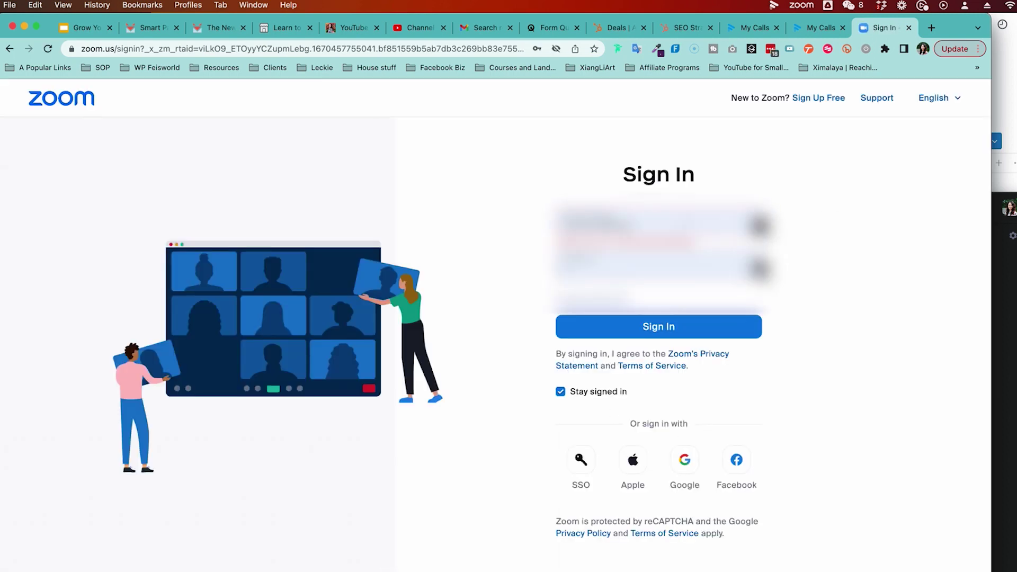
- Sign in to Zoom and authorize AI Notetaker by Fathom, including the use of shared access permissions
key("Return")
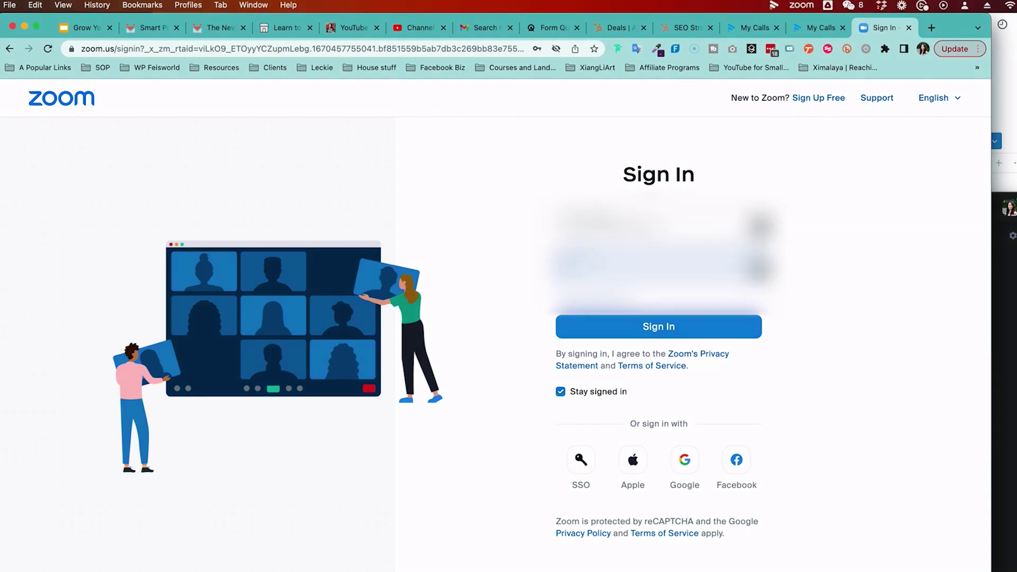
left_click(675, 320)
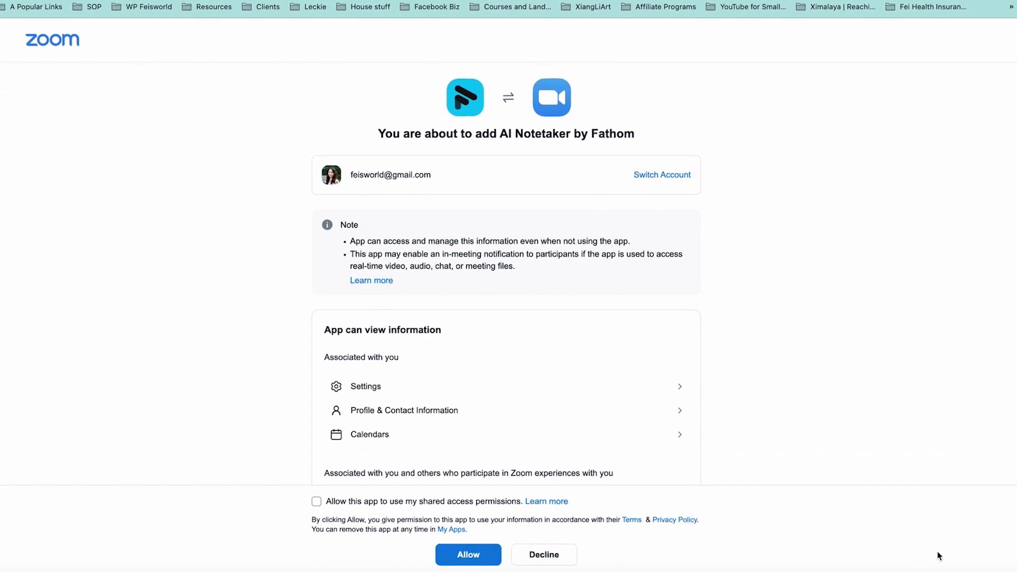
left_click(316, 499)
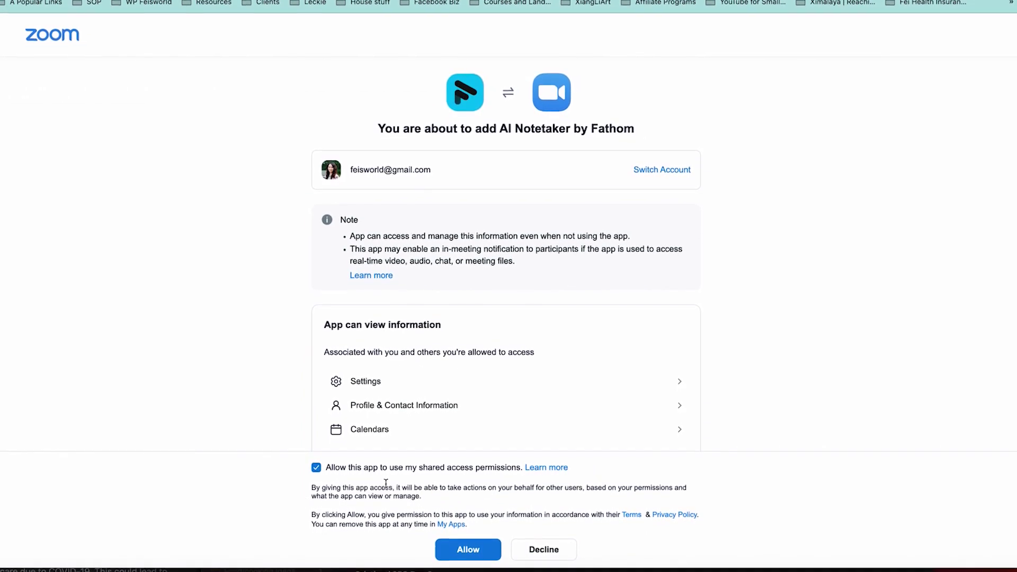
scroll(530, 402, "down", 2)
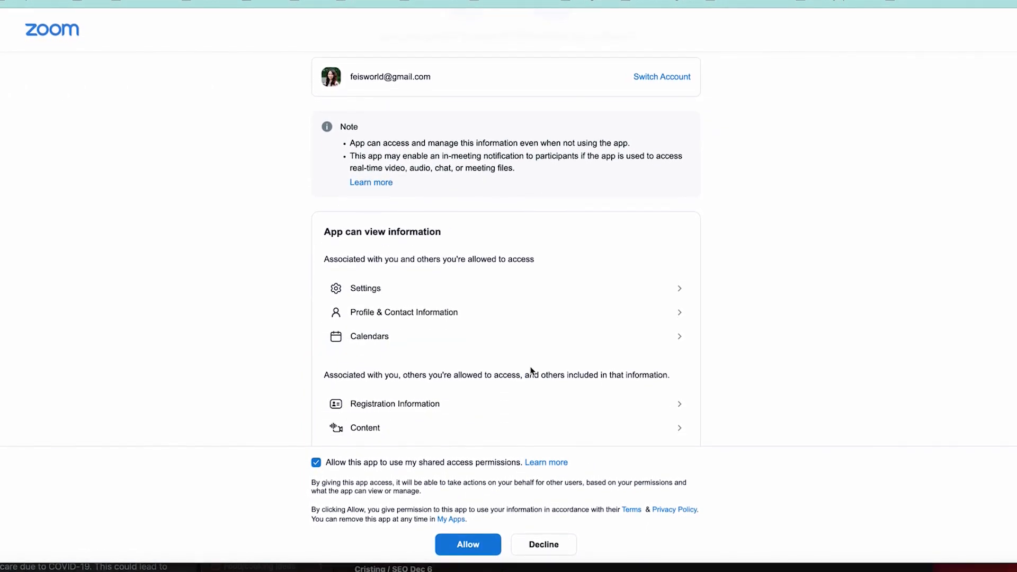
scroll(533, 403, "down", 4)
left_click(464, 540)
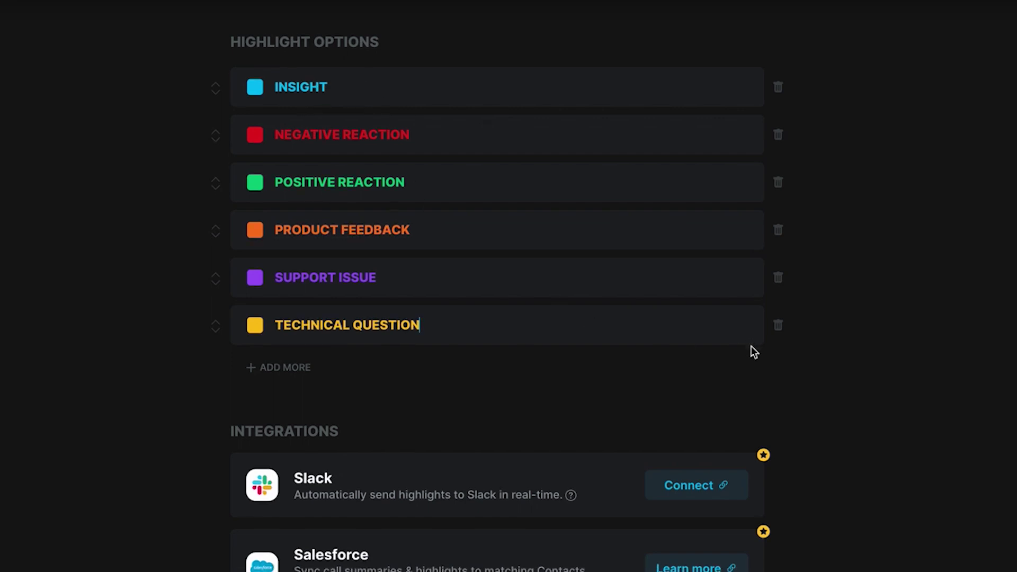
- Turn on Auto Record All Scheduled Meetings in Fathom's recording settings
scroll(751, 346, "down", 4)
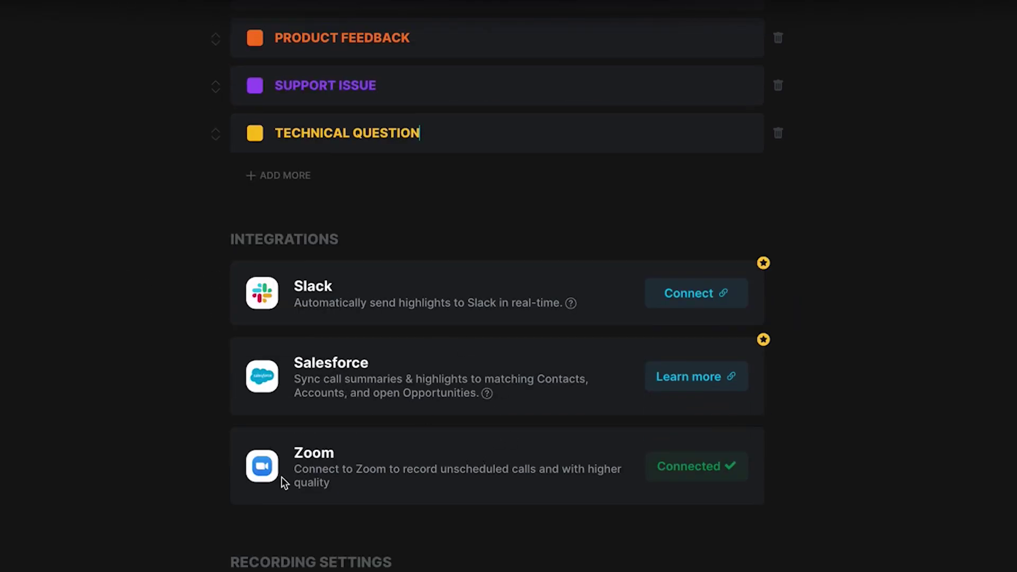
scroll(149, 461, "down", 1)
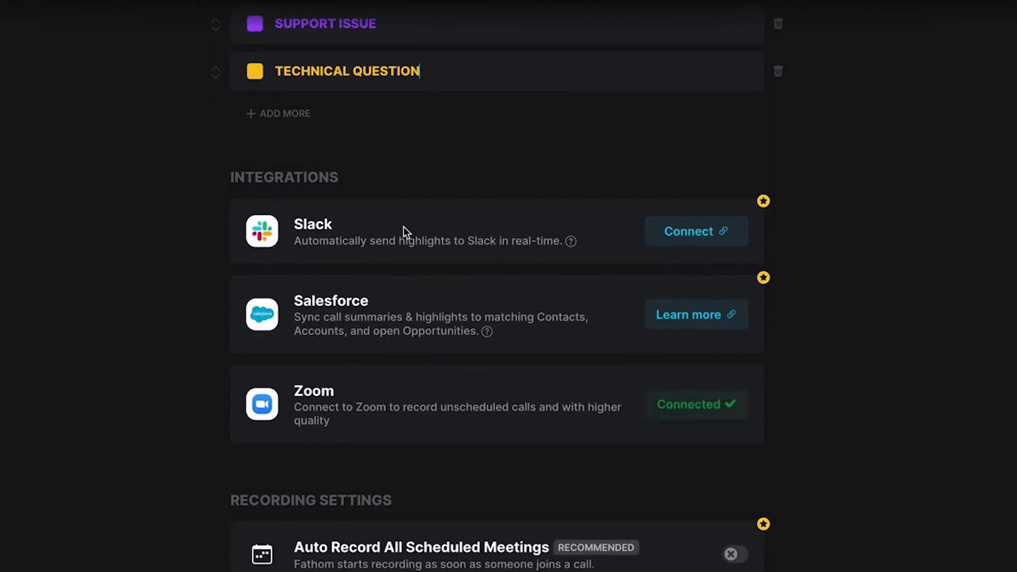
scroll(554, 436, "down", 4)
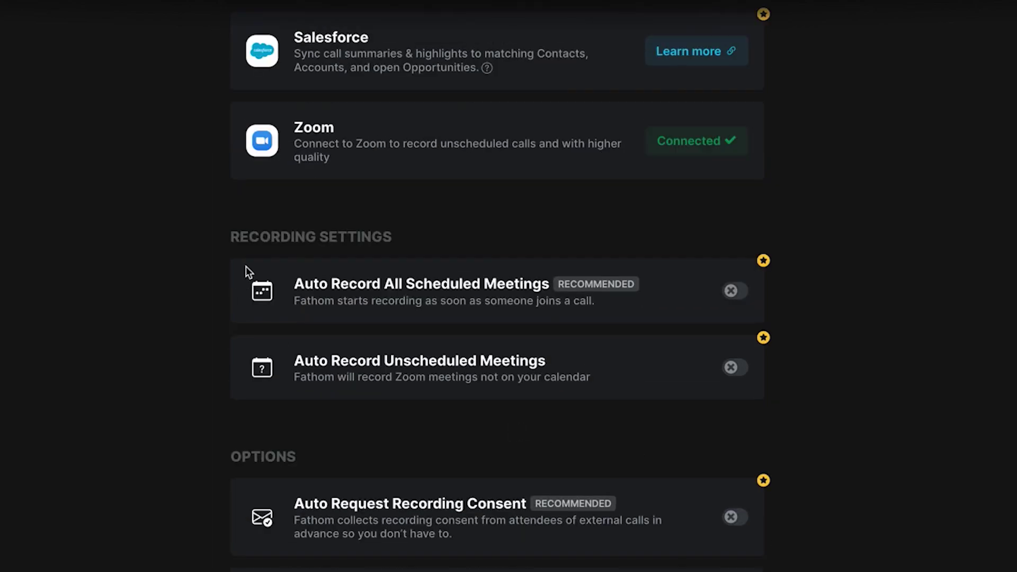
scroll(730, 314, "down", 2)
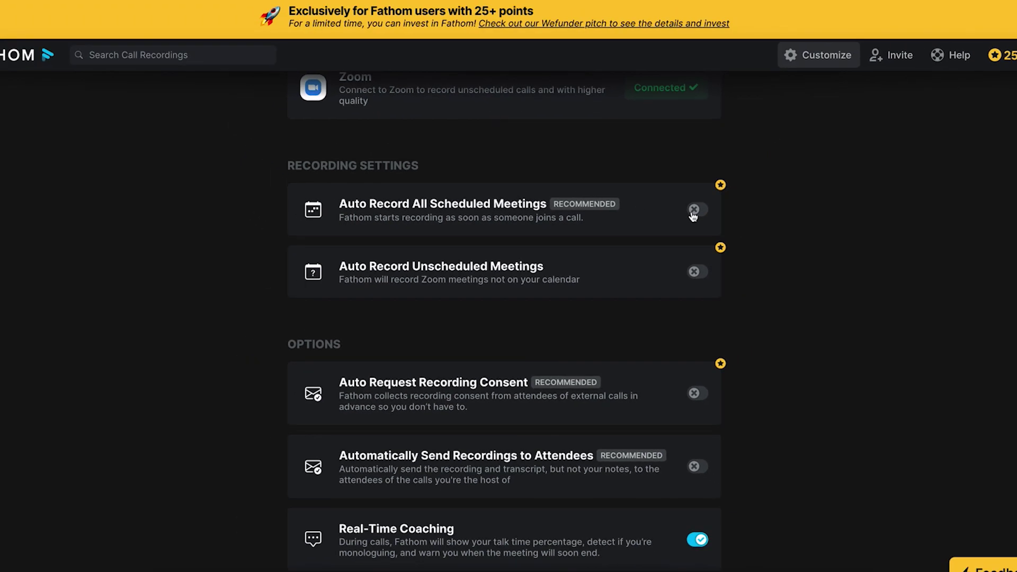
left_click(694, 212)
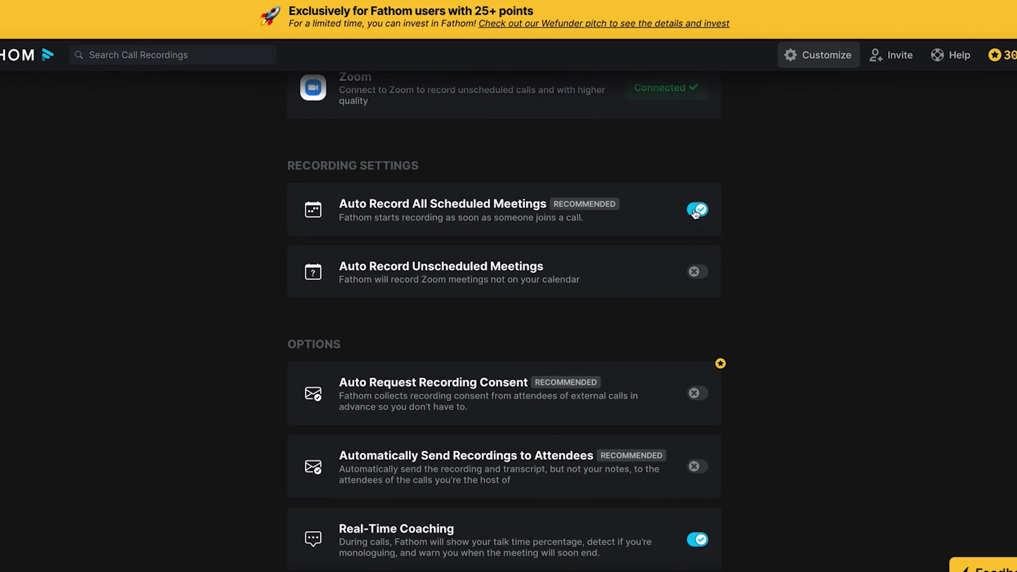
mouse_move(1008, 57)
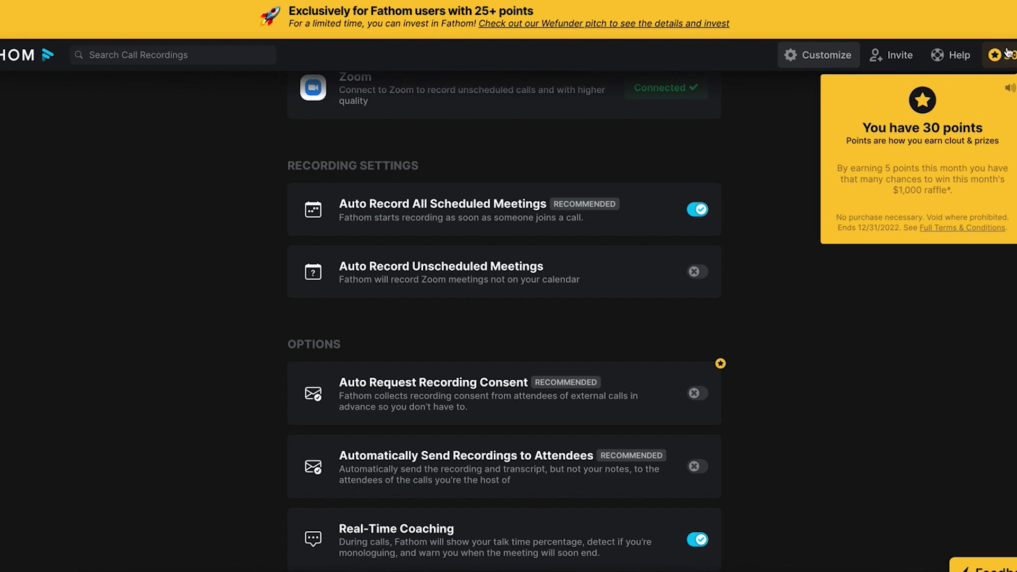
- Review the remaining Fathom settings, including unscheduled-meeting recording, consent requests, sharing with attendees, coaching, notification banner, installed apps and highlight options
scroll(590, 277, "down", 1)
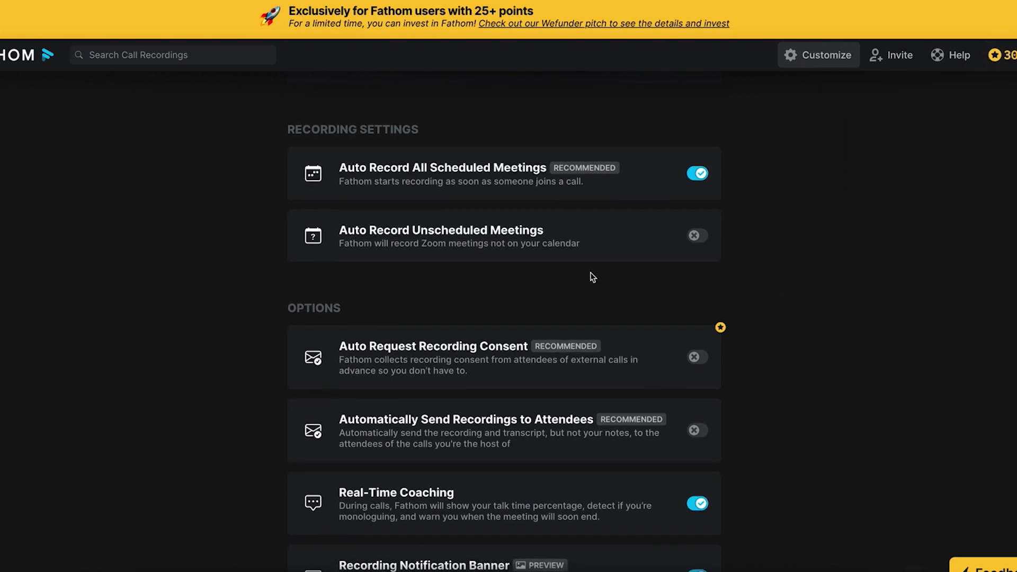
scroll(371, 236, "down", 1)
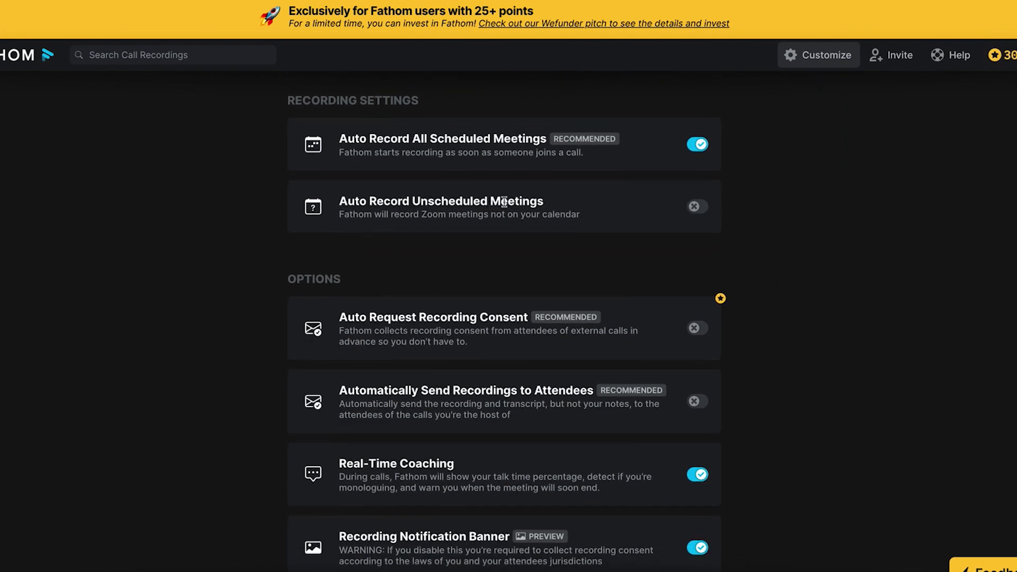
scroll(727, 283, "down", 1)
scroll(601, 268, "down", 1)
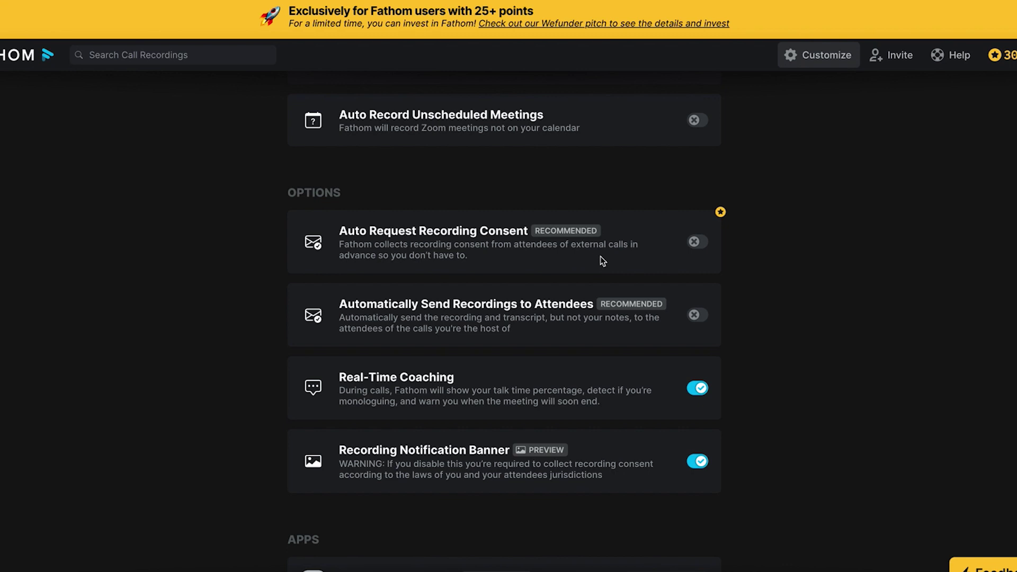
scroll(490, 259, "down", 1)
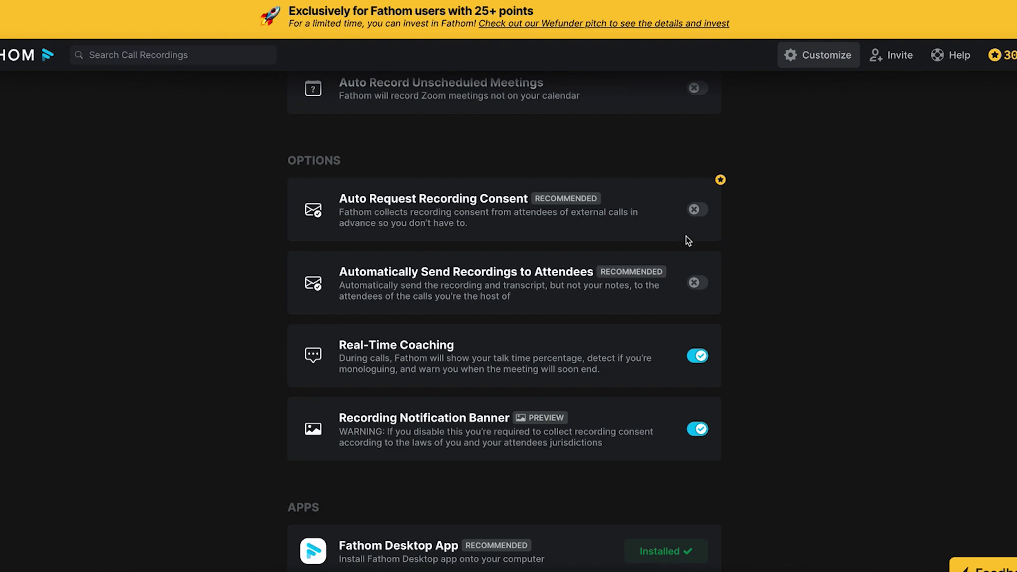
scroll(761, 265, "up", 3)
scroll(835, 345, "down", 4)
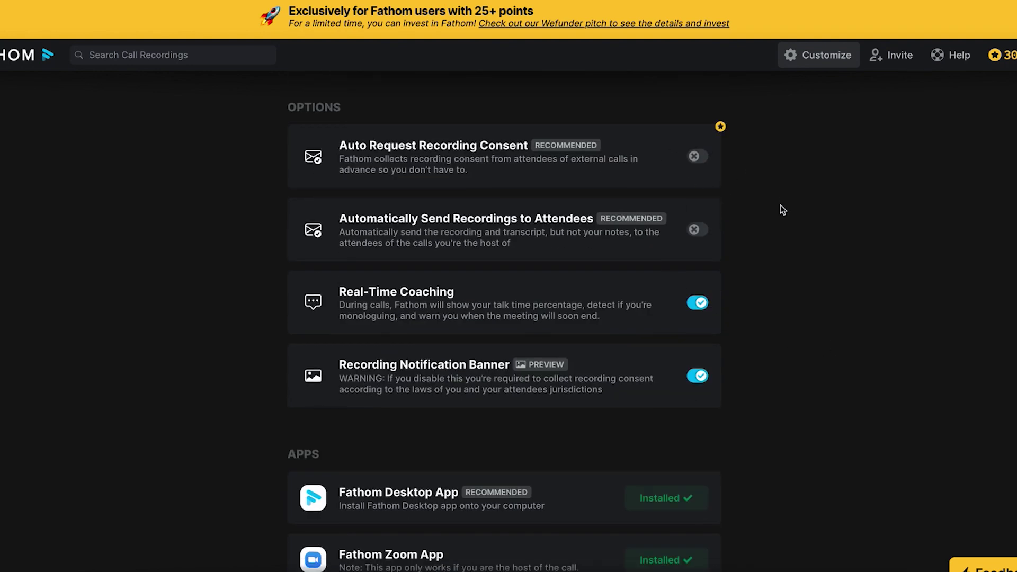
scroll(710, 286, "down", 1)
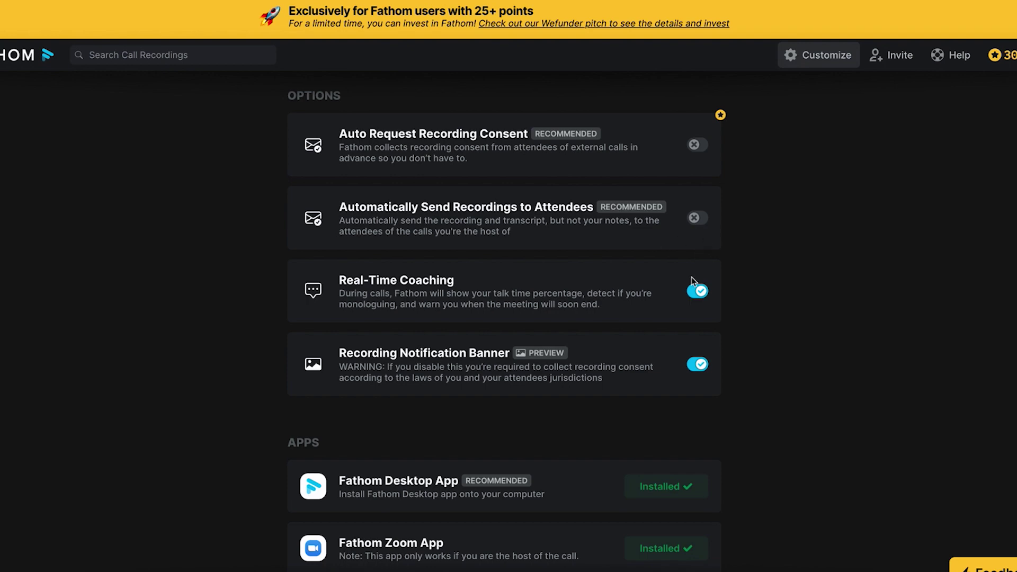
scroll(696, 256, "down", 3)
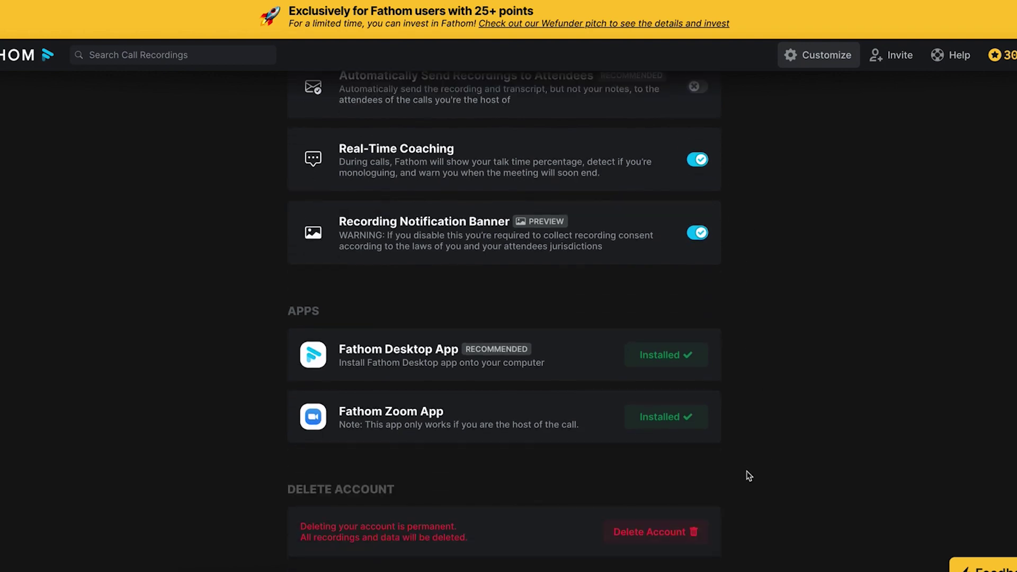
scroll(814, 436, "up", 15)
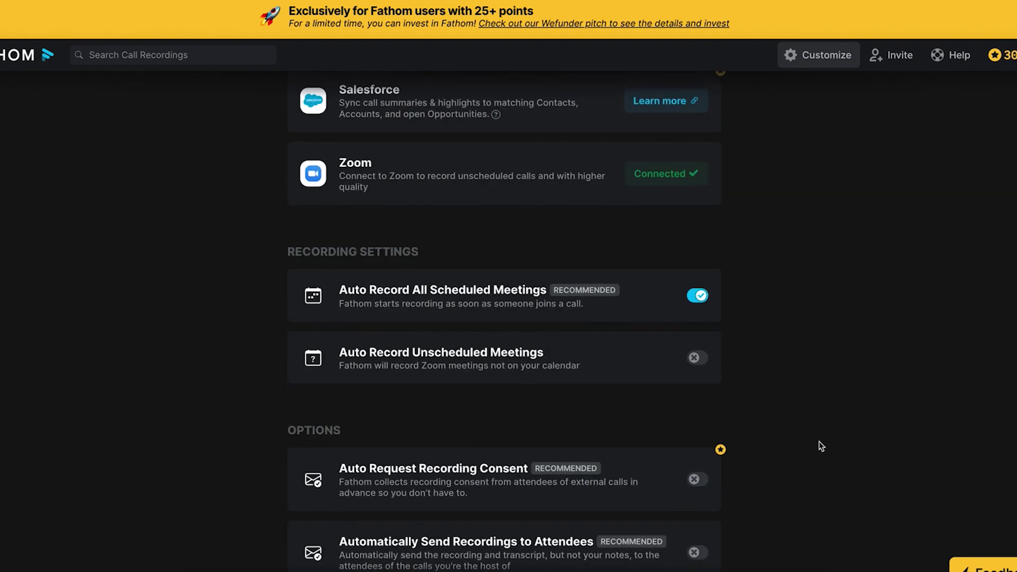
scroll(840, 470, "up", 1)
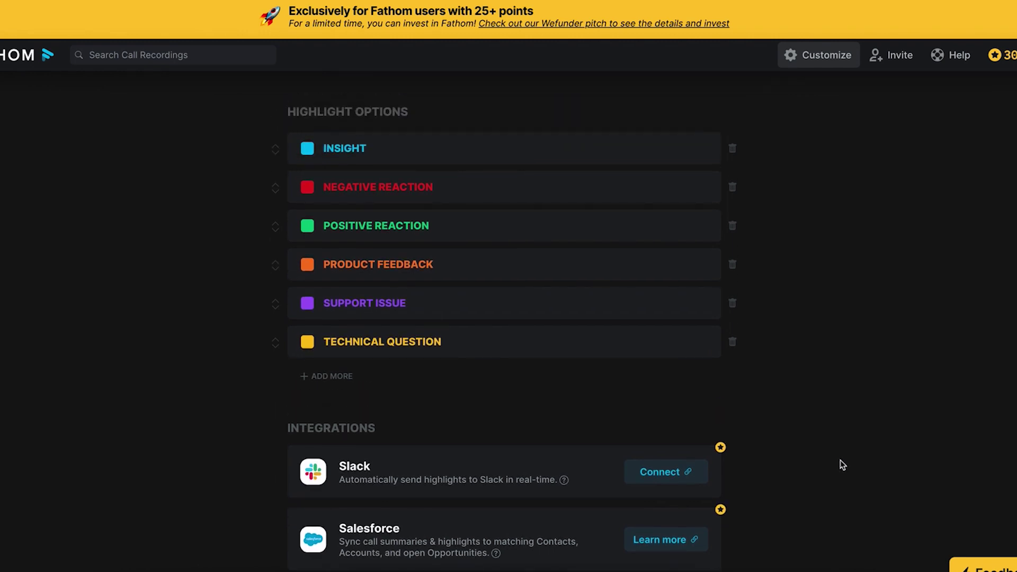
scroll(842, 465, "down", 1)
scroll(842, 463, "up", 1)
- Start a Fathom test call from the account options and allow it to open in Zoom
left_click(895, 58)
left_click(1013, 55)
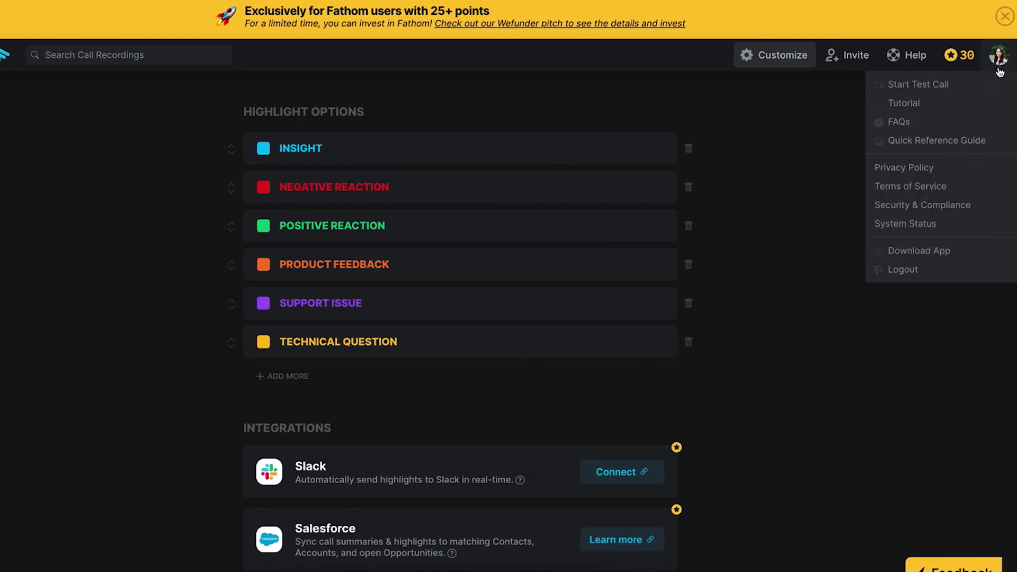
left_click(936, 86)
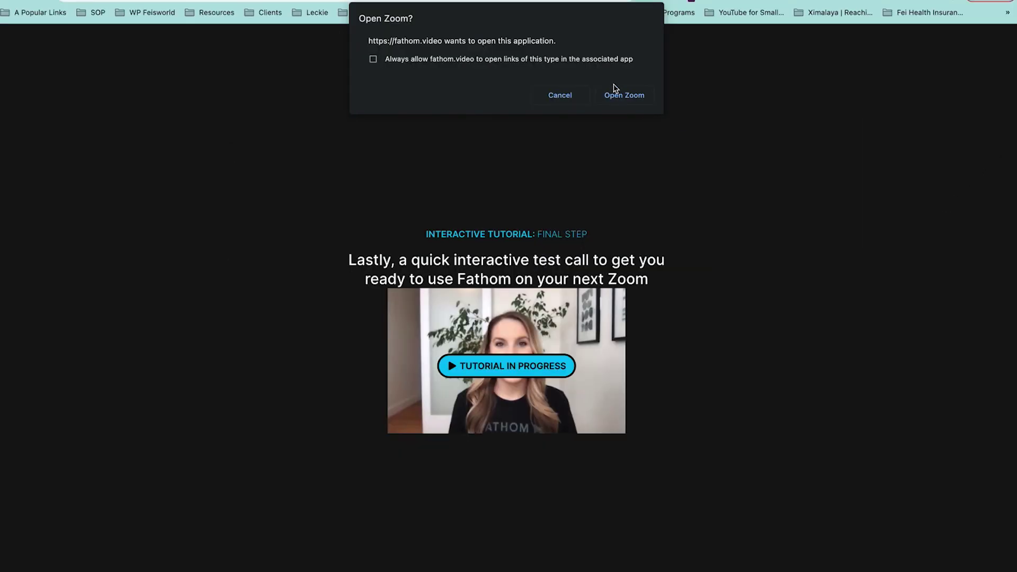
left_click(622, 94)
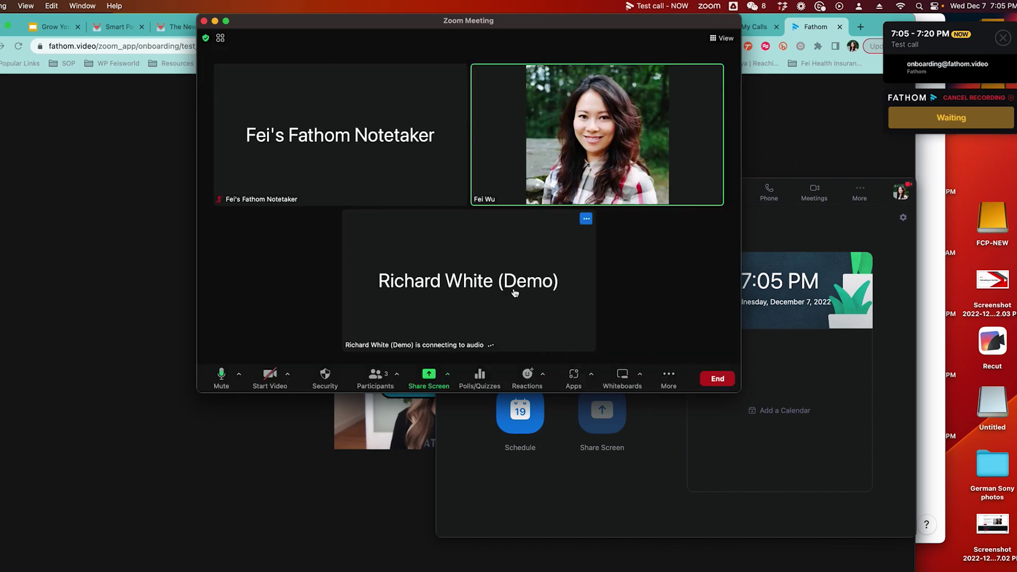
- Enlarge the Zoom meeting window slightly and reposition it on the desktop
left_click_drag(742, 390, 759, 412)
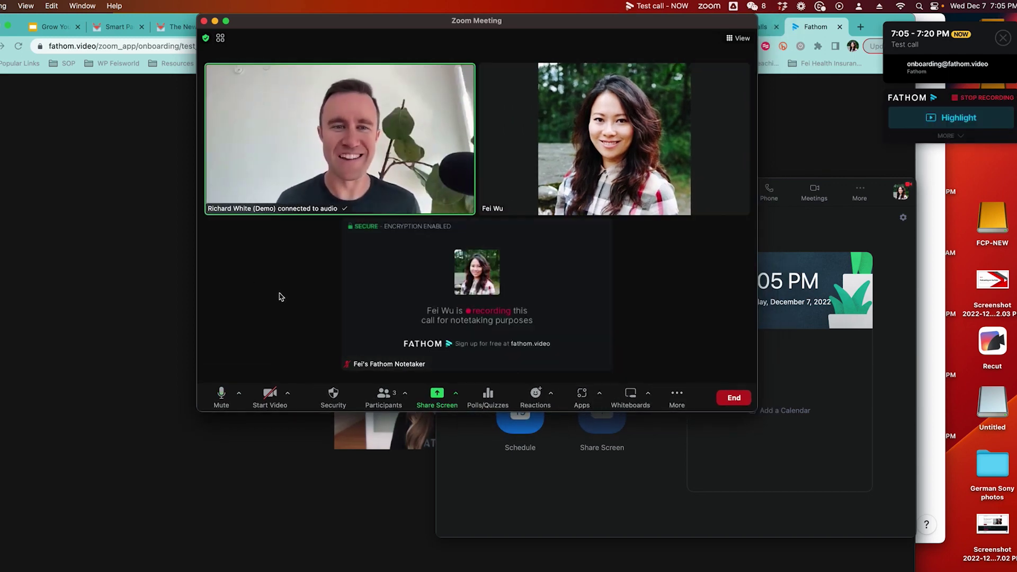
left_click_drag(431, 27, 419, 28)
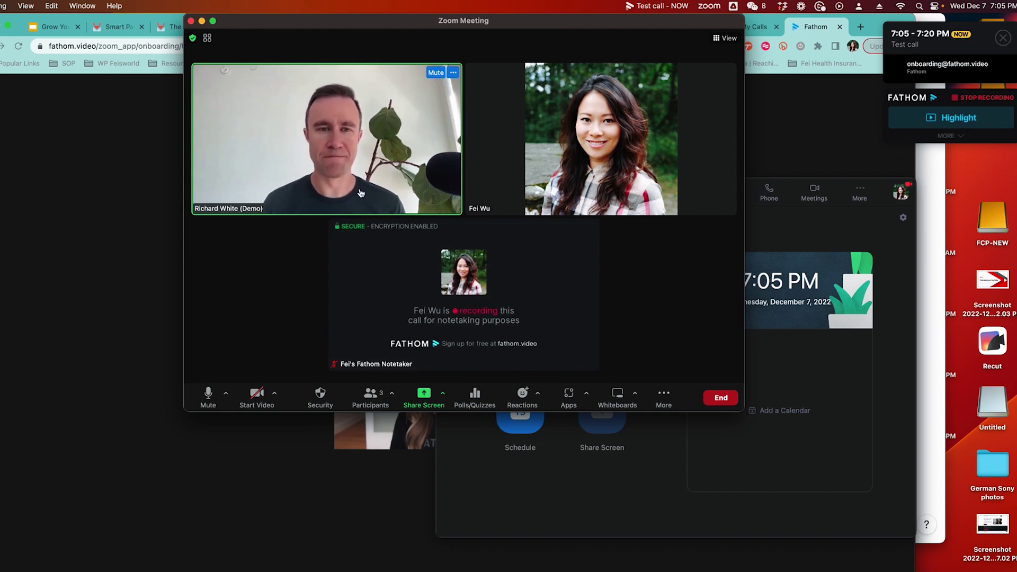
mouse_move(485, 305)
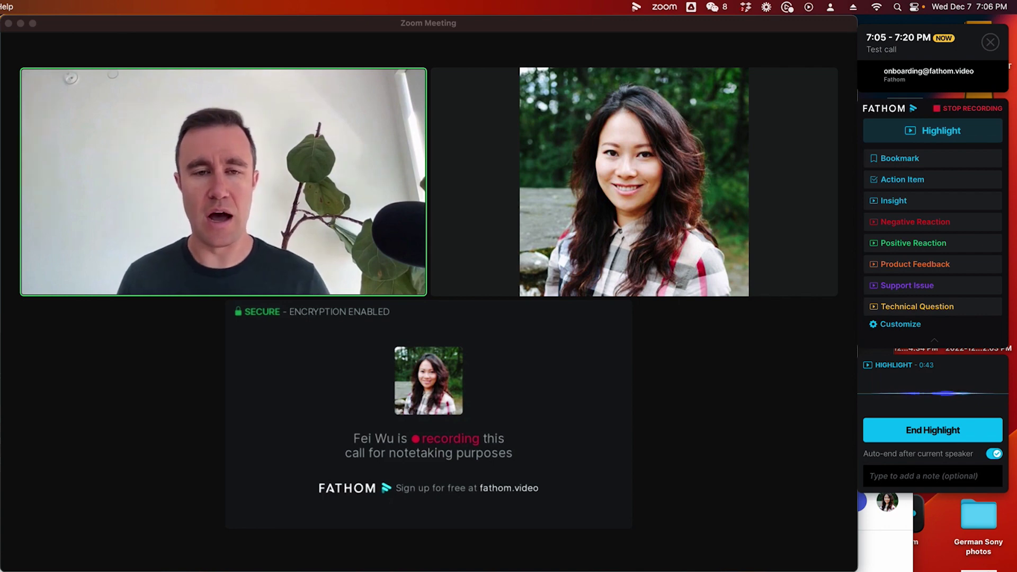
- Start a new Fathom highlight of what the current speaker is saying in the test call
mouse_move(59, 469)
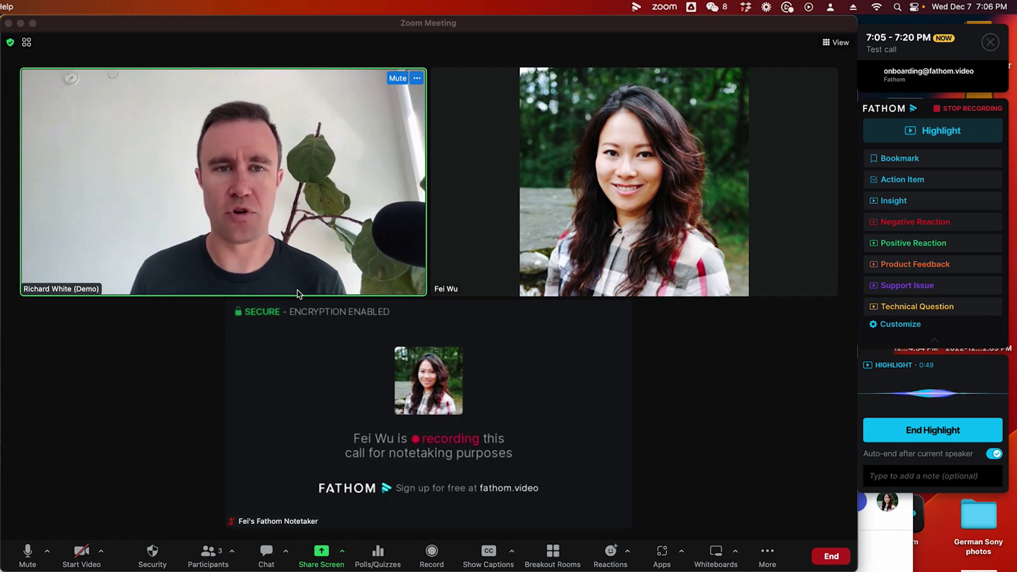
left_click(701, 386)
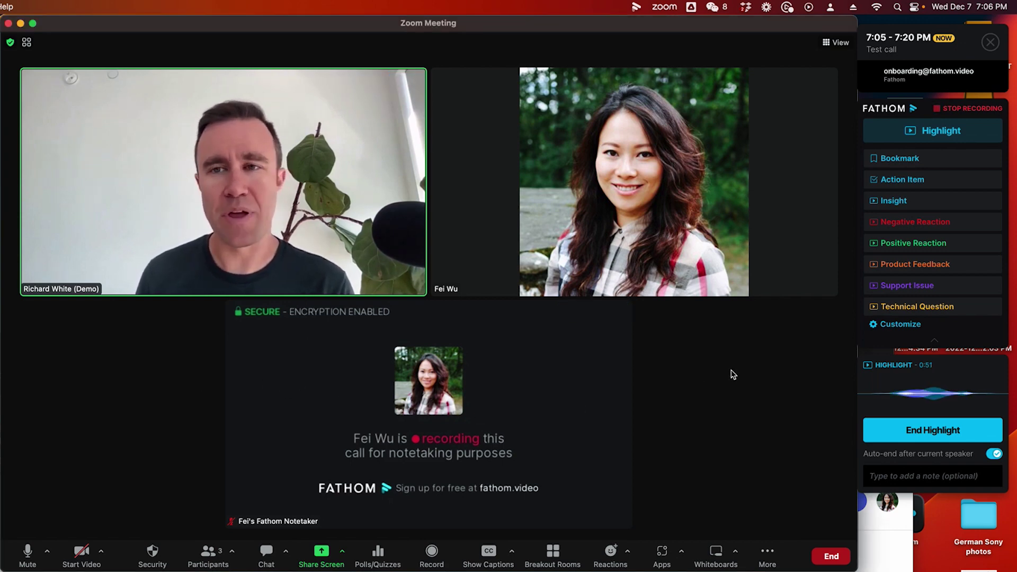
left_click(949, 136)
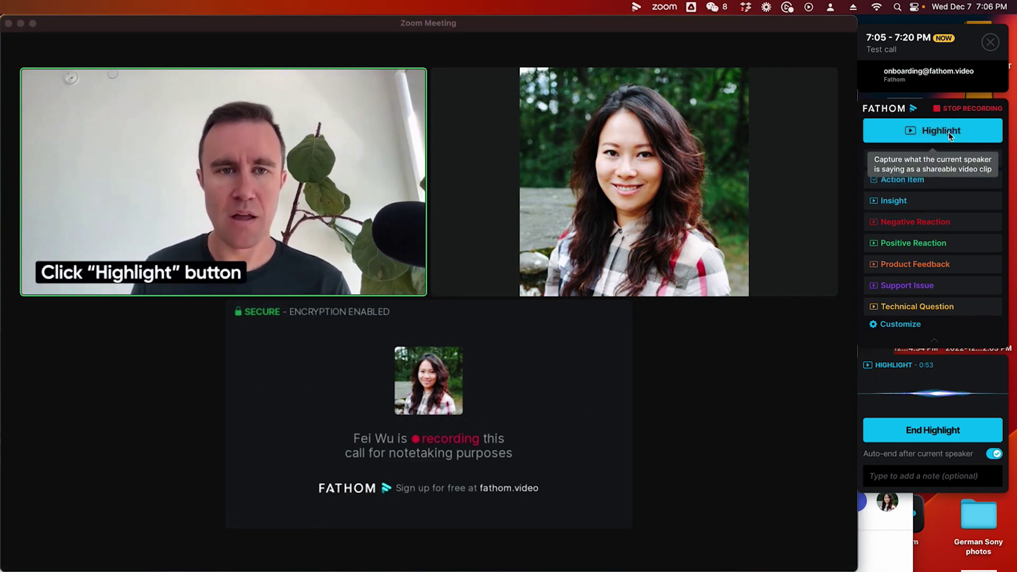
left_click(949, 135)
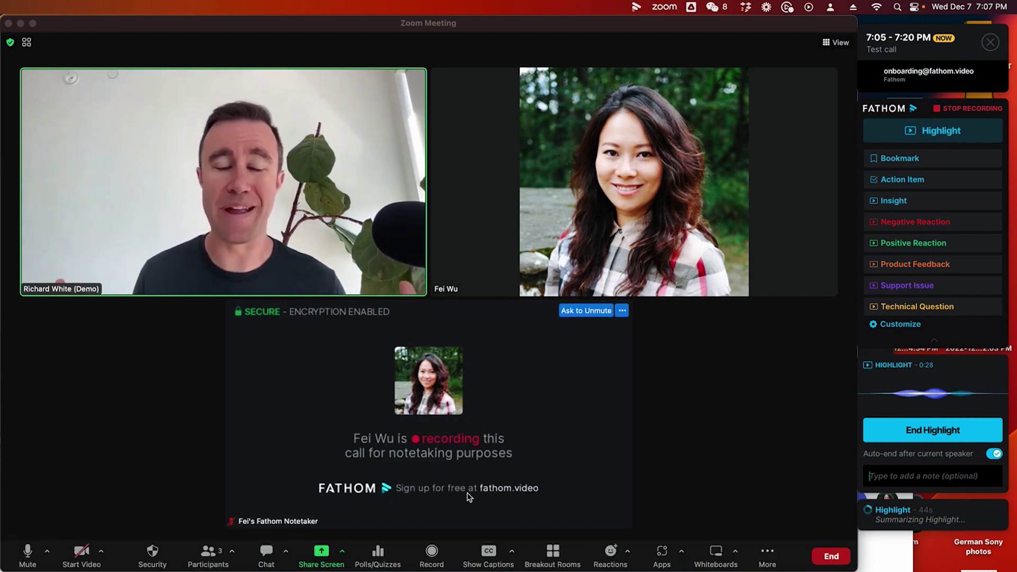
- Turn on the camera in the Zoom test call
left_click(82, 556)
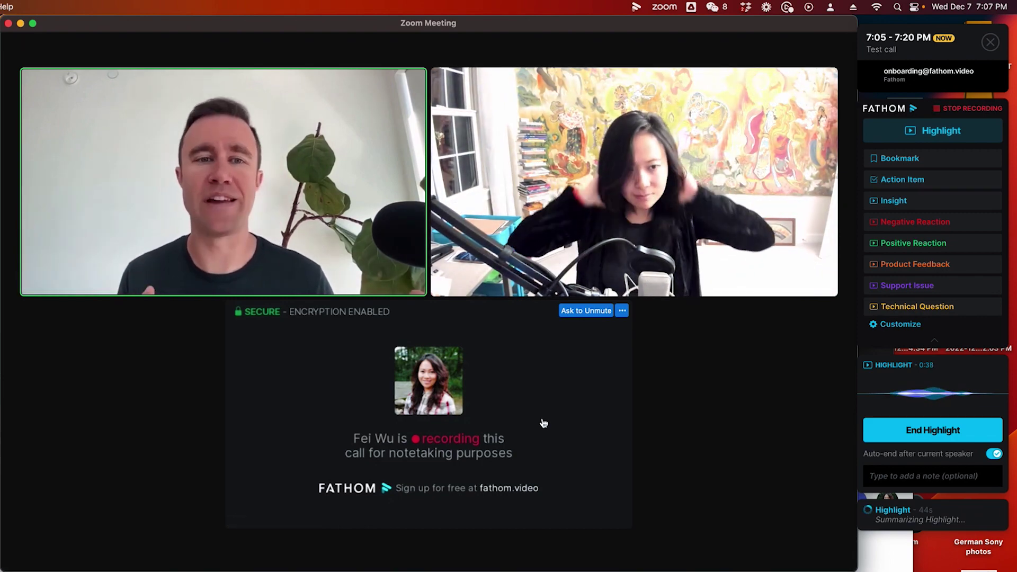
mouse_move(617, 422)
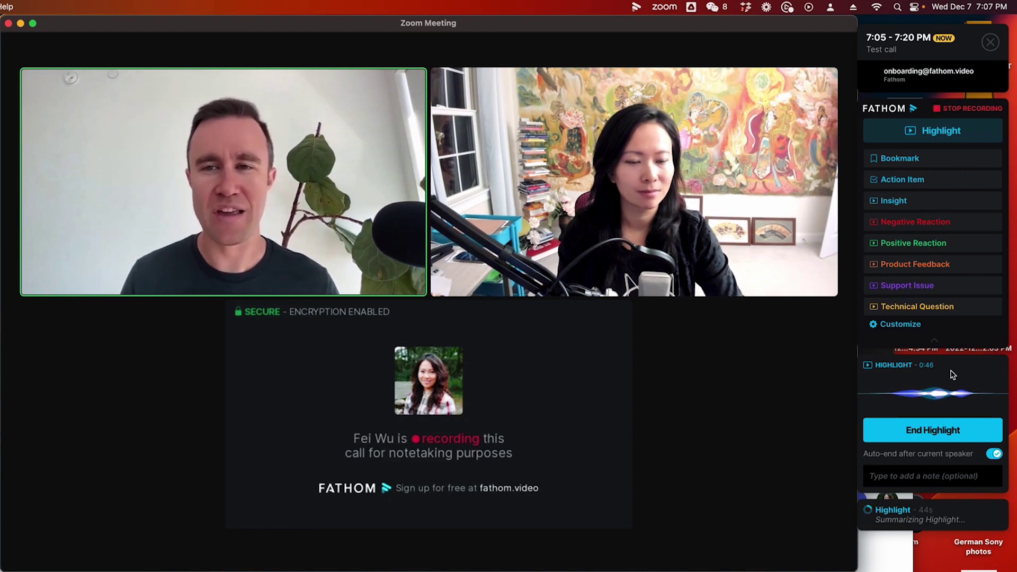
- End the running highlight and title it "Some notes captured here"
left_click(947, 442)
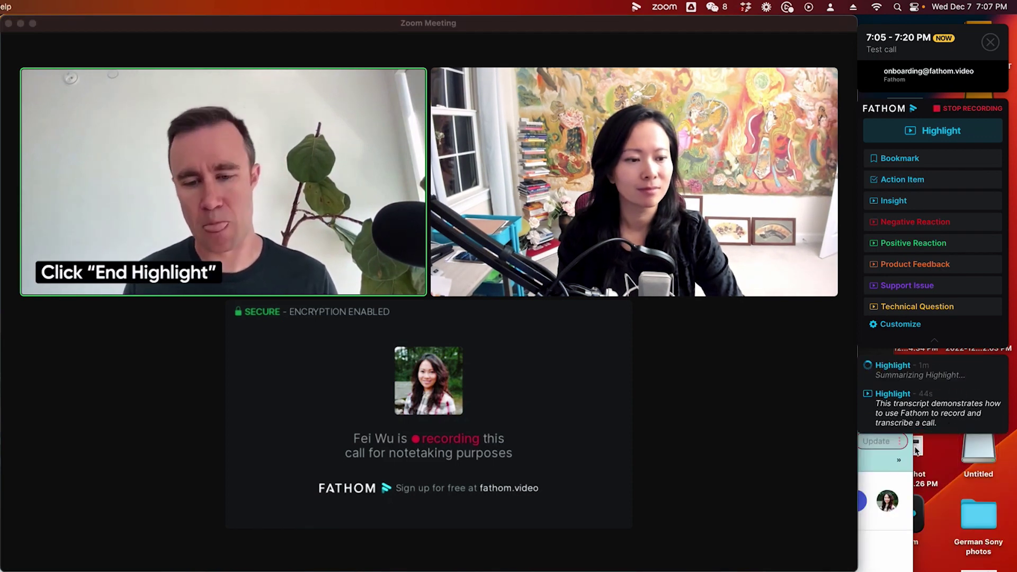
left_click(938, 367)
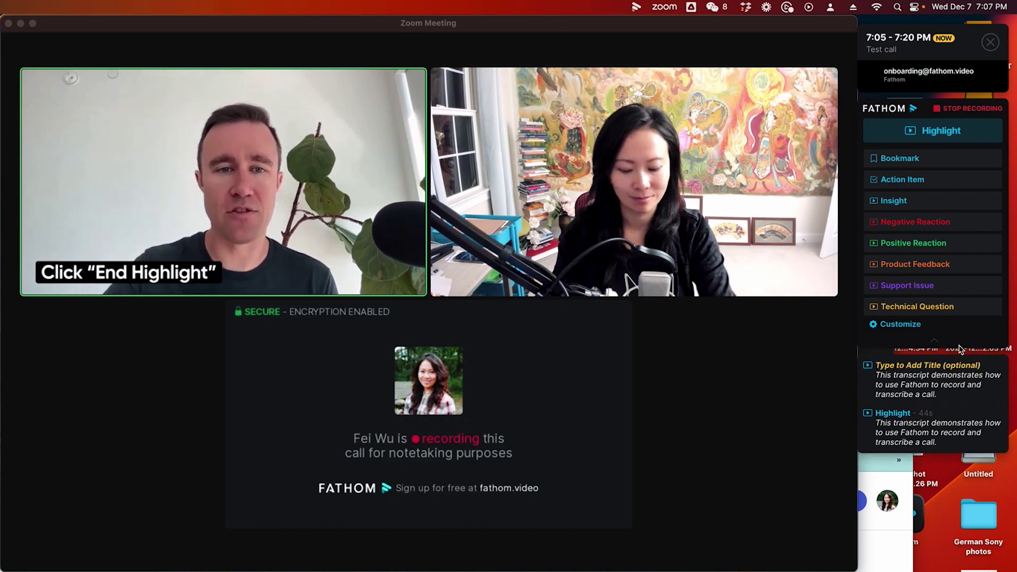
type("Some notes captu")
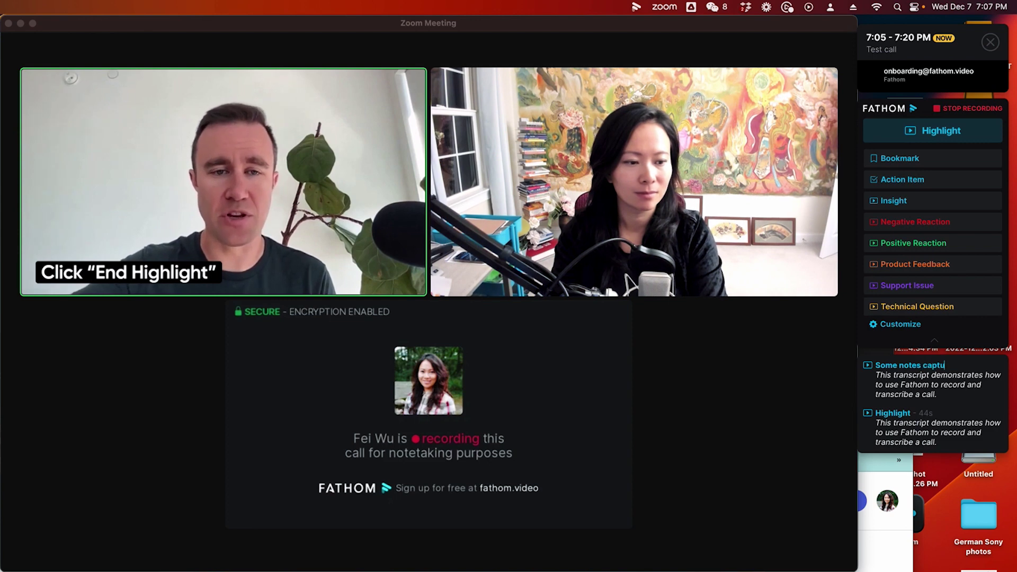
type("red he")
key("BackSpace")
type("here")
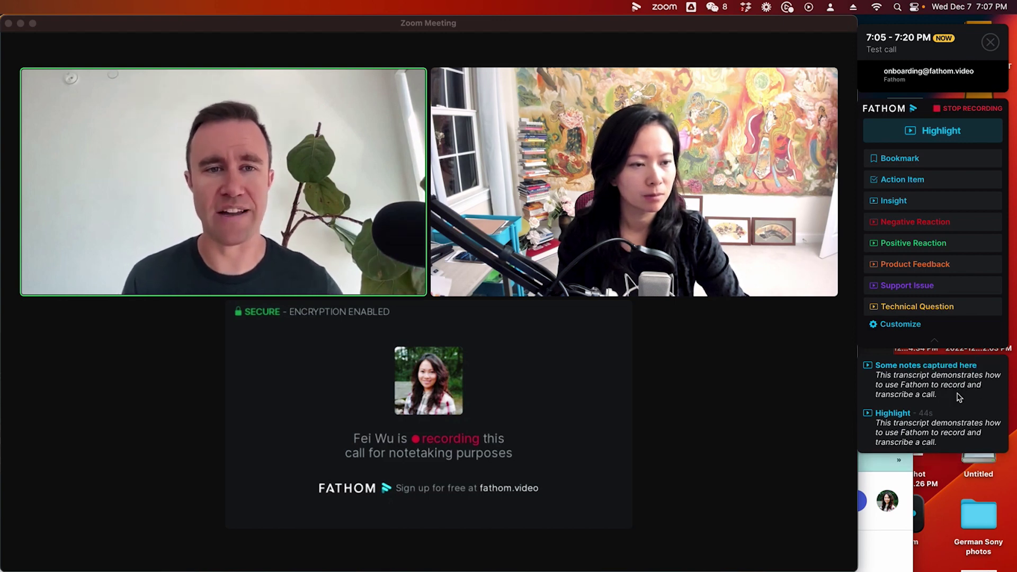
mouse_move(944, 413)
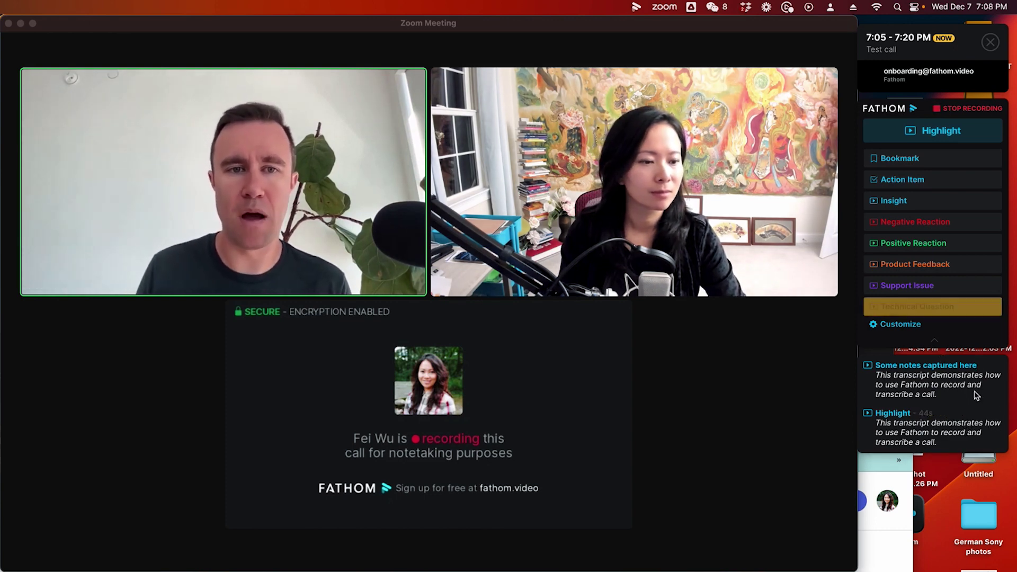
left_click(944, 398)
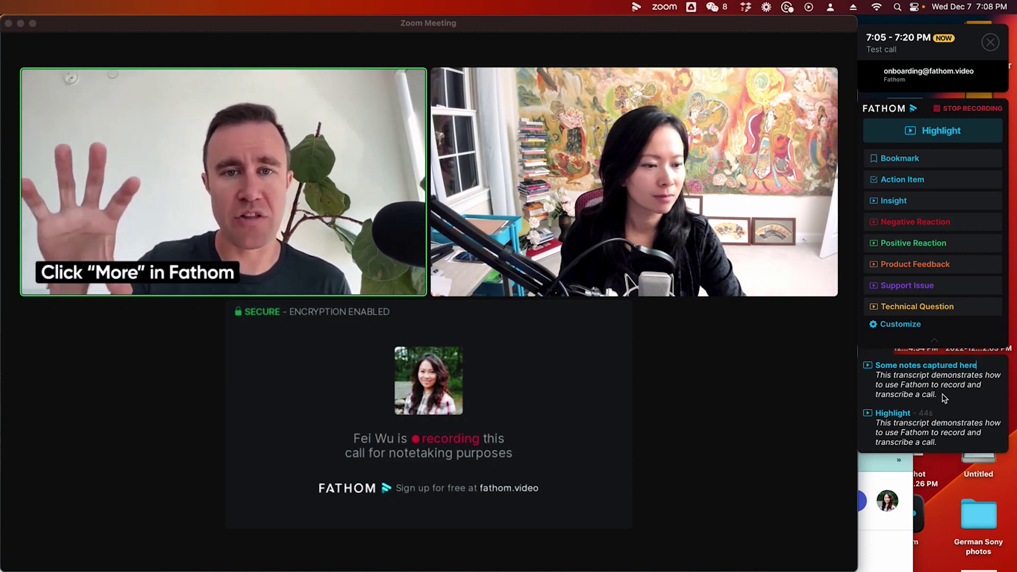
left_click(952, 415)
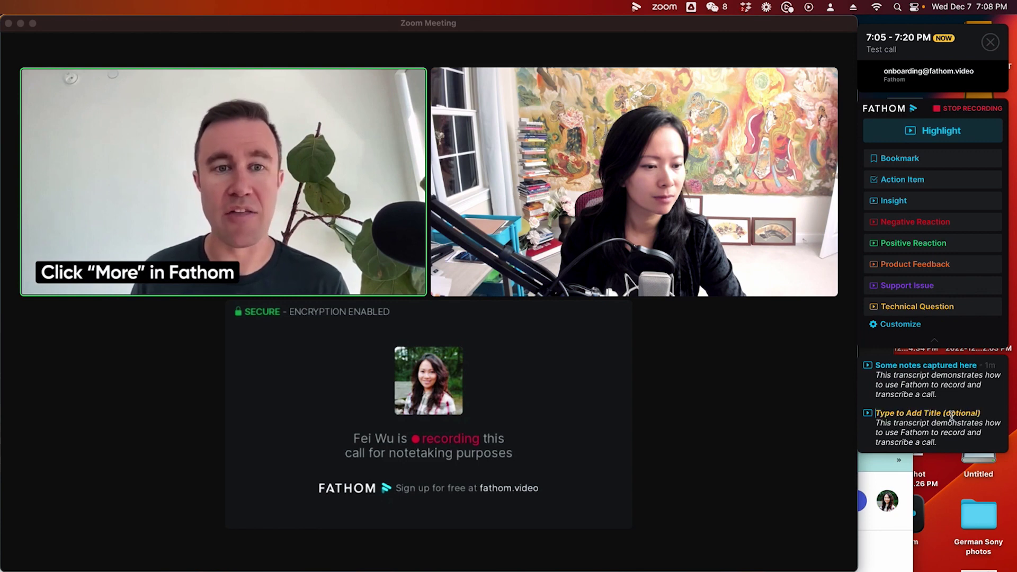
key("Escape")
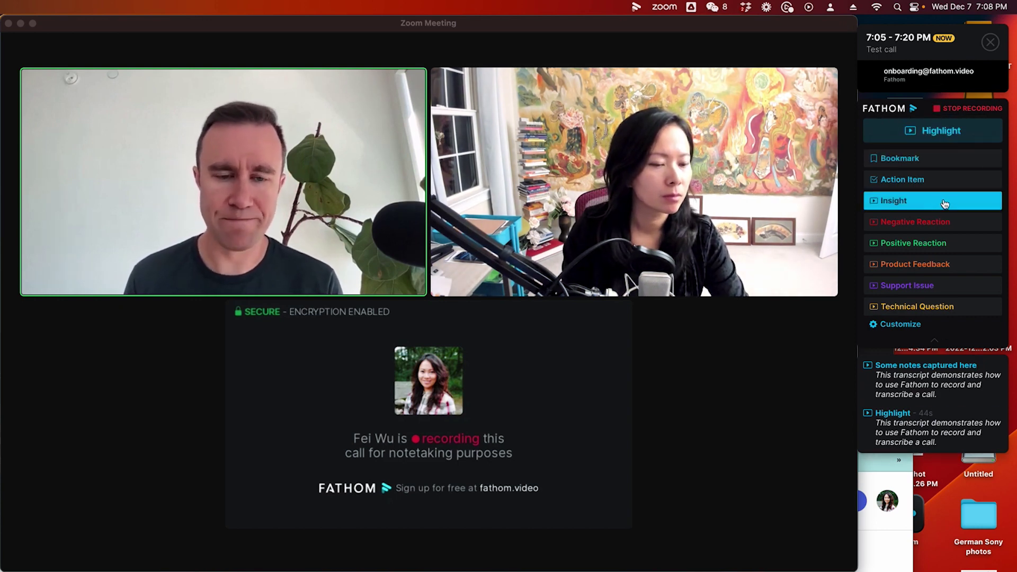
- Mark an action item and a bookmark in the test call and expand the list of captured notes
left_click(923, 184)
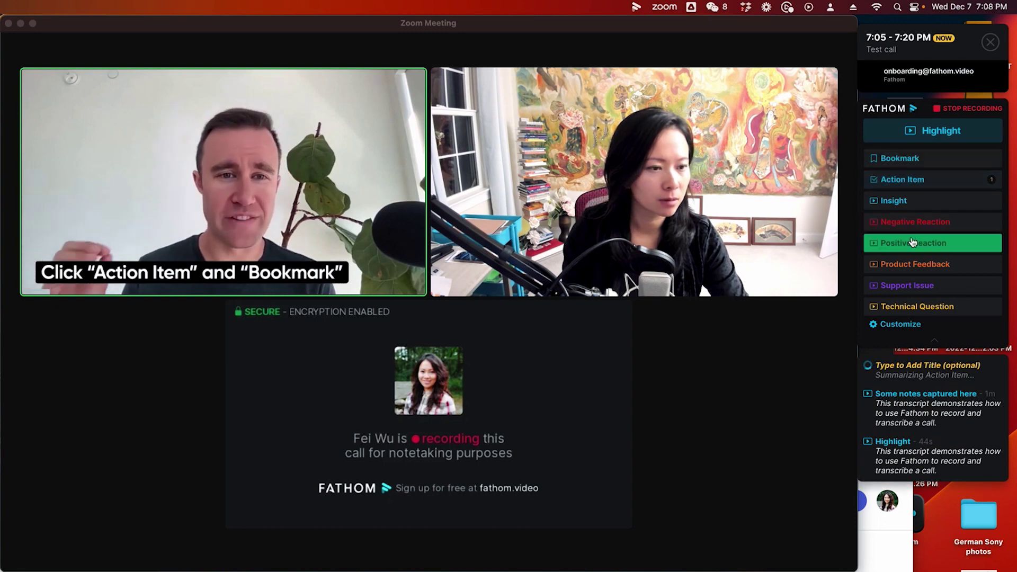
left_click(909, 163)
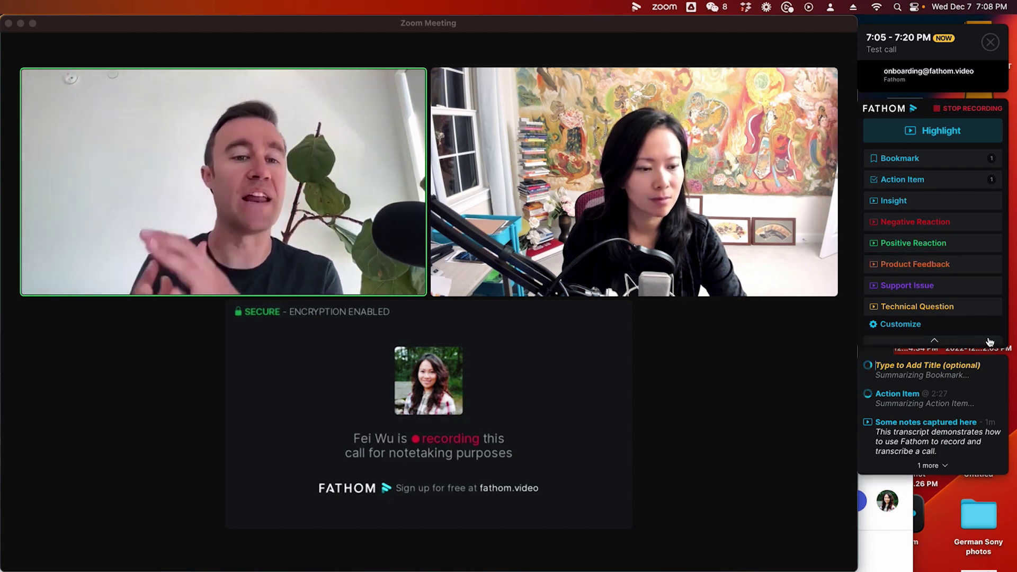
left_click(932, 465)
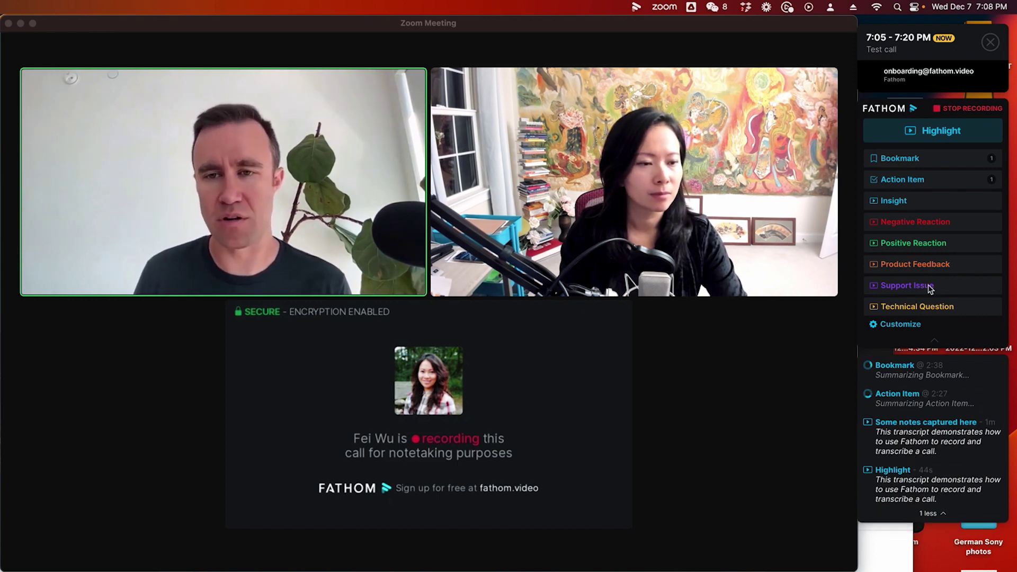
- Capture an Insight highlight of the current speaker, bringing up the highlight customization page while it records
left_click(903, 201)
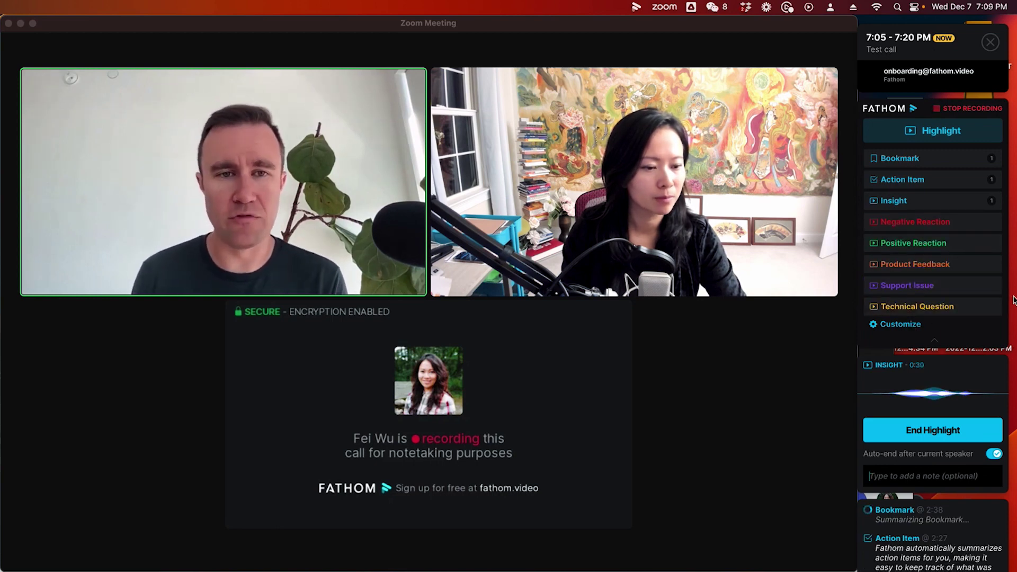
mouse_move(961, 518)
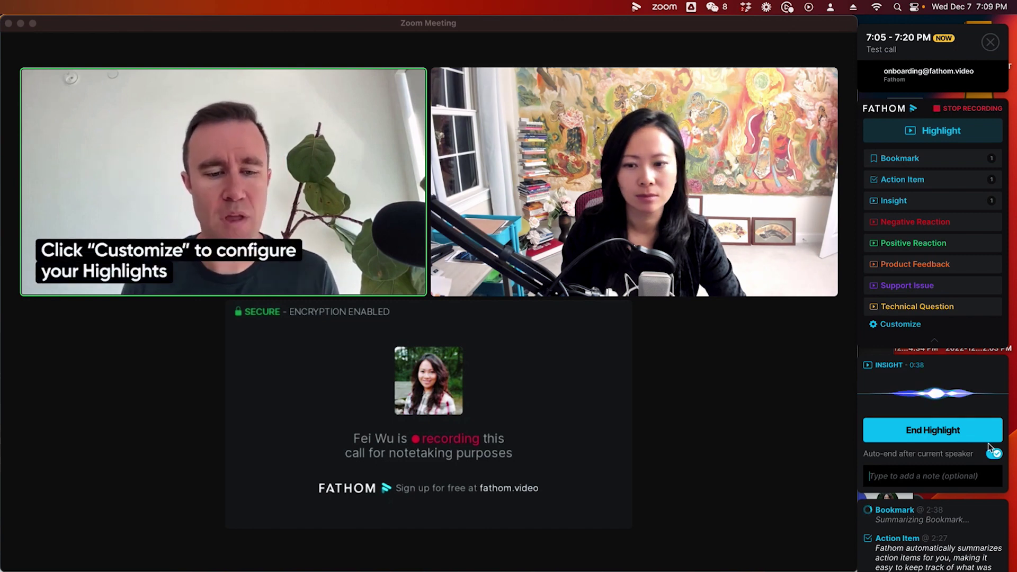
left_click(900, 325)
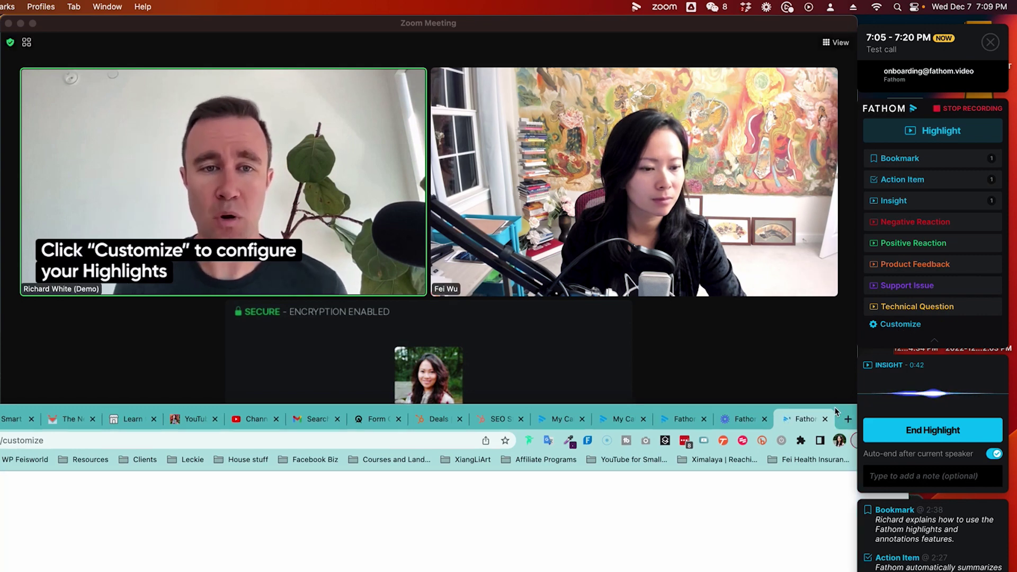
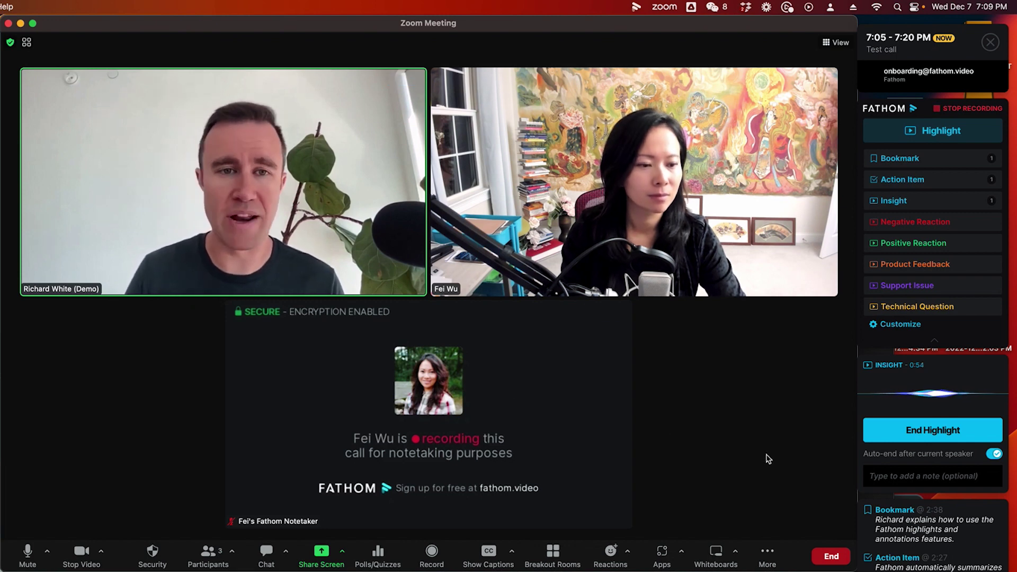
left_click(922, 433)
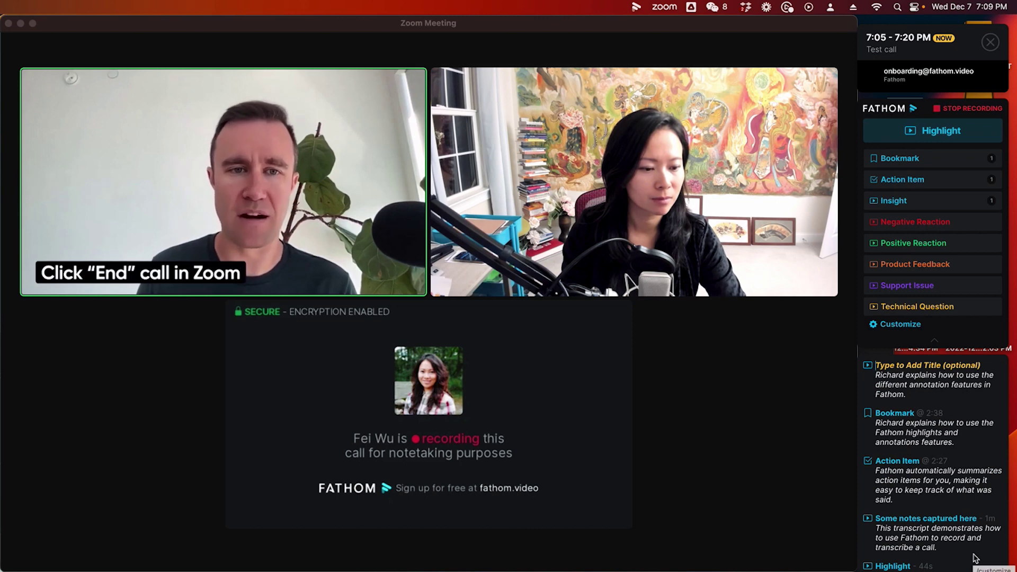
- Close the Zoom home window after the call and reposition Fathom's meeting summary panel on the desktop
mouse_move(709, 490)
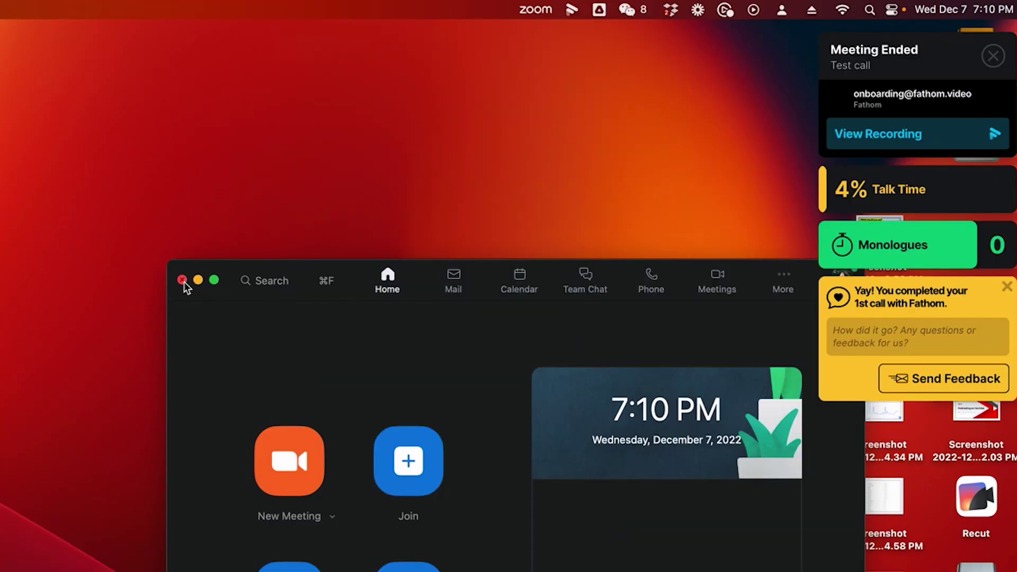
left_click(182, 281)
left_click_drag(923, 60, 816, 64)
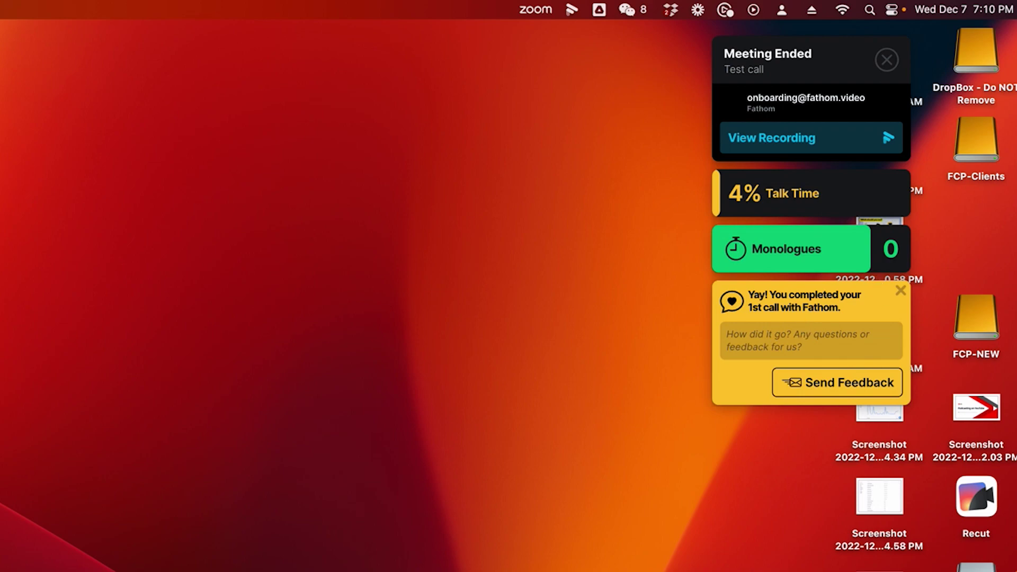
left_click_drag(844, 46, 940, 33)
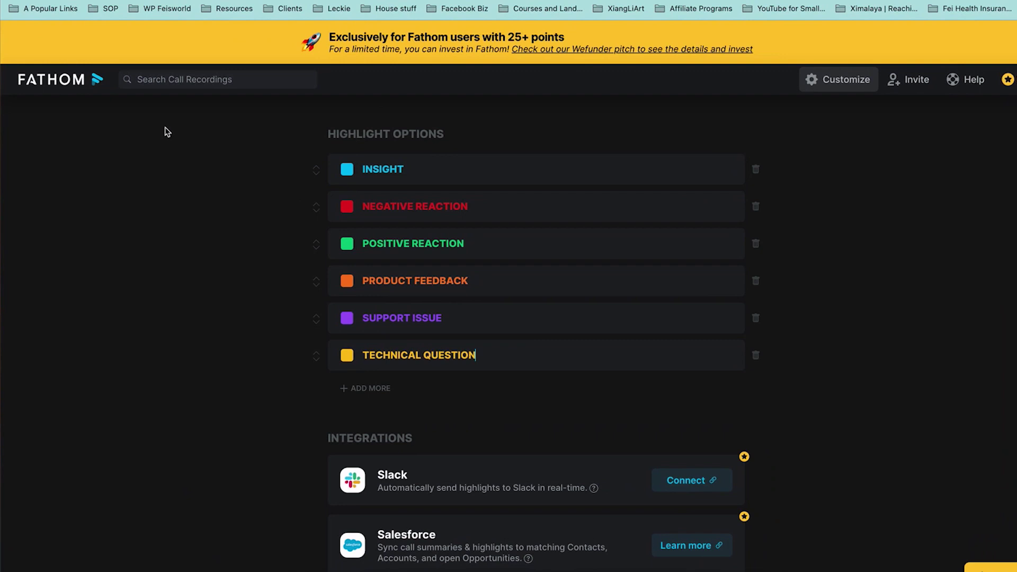
- Open today's test call recording from the Fathom home page and continue its tutorial
left_click(84, 89)
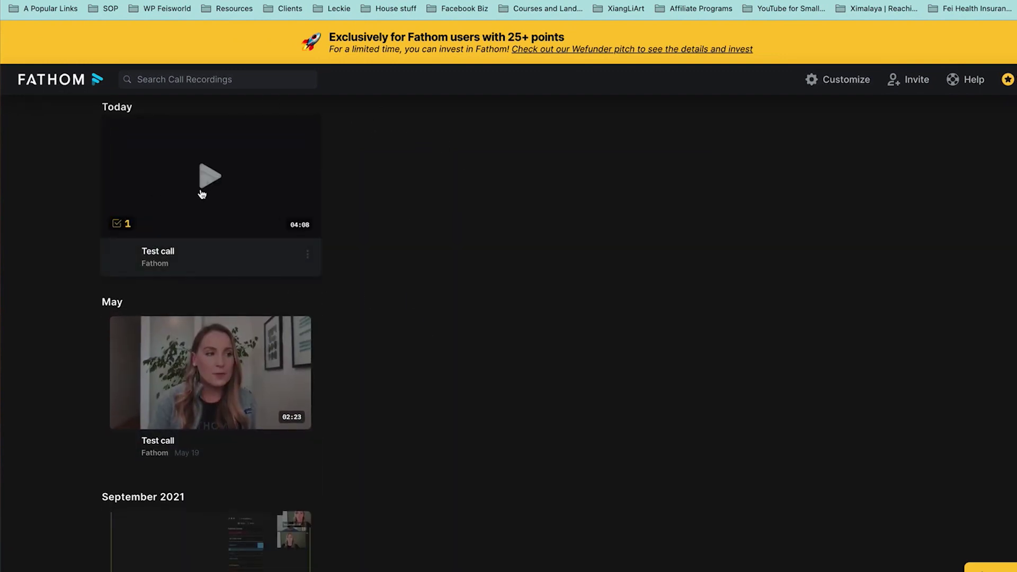
left_click(208, 191)
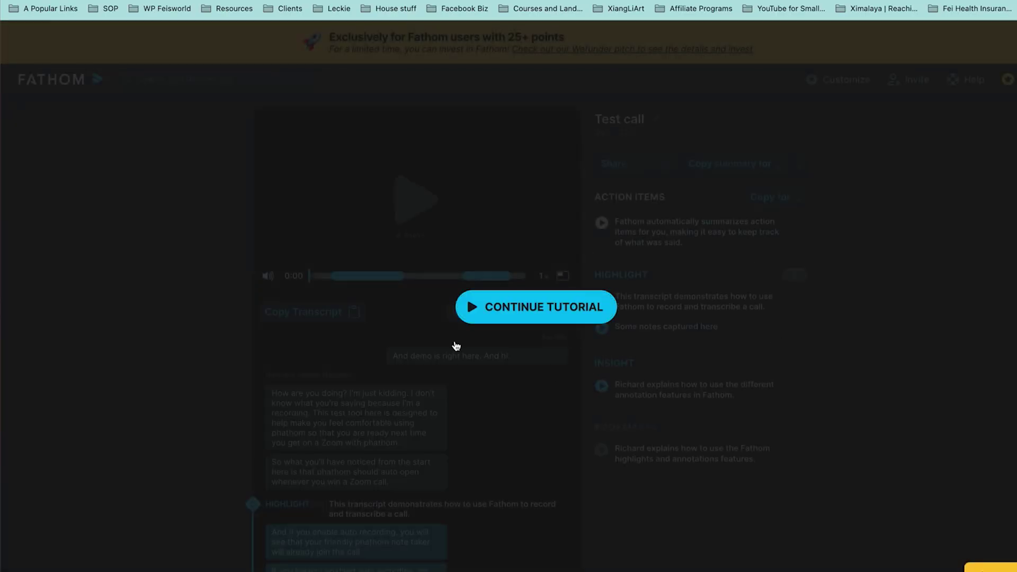
left_click(582, 315)
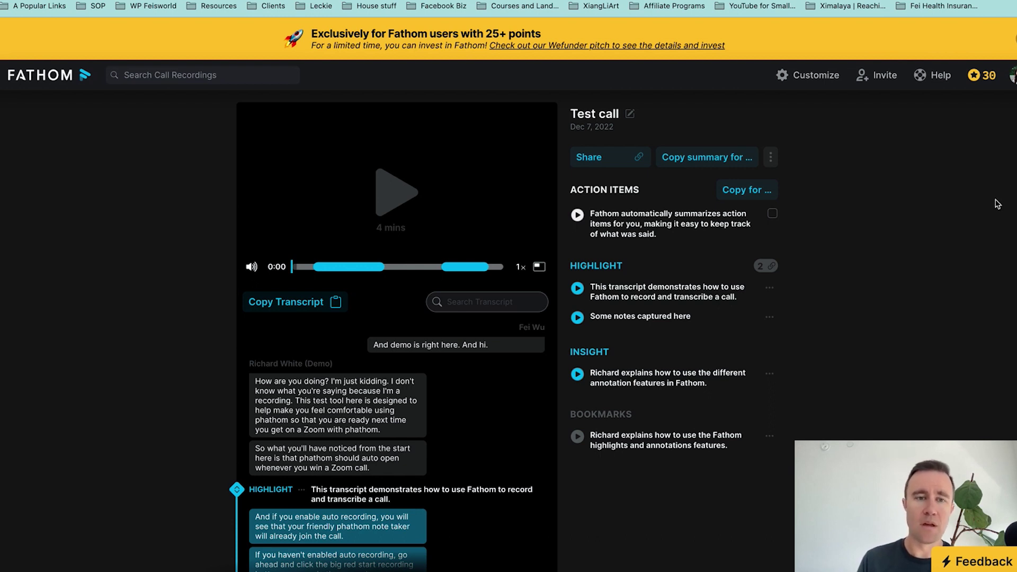
- Play the test call recording and jump to the start of its first highlighted section
left_click(396, 192)
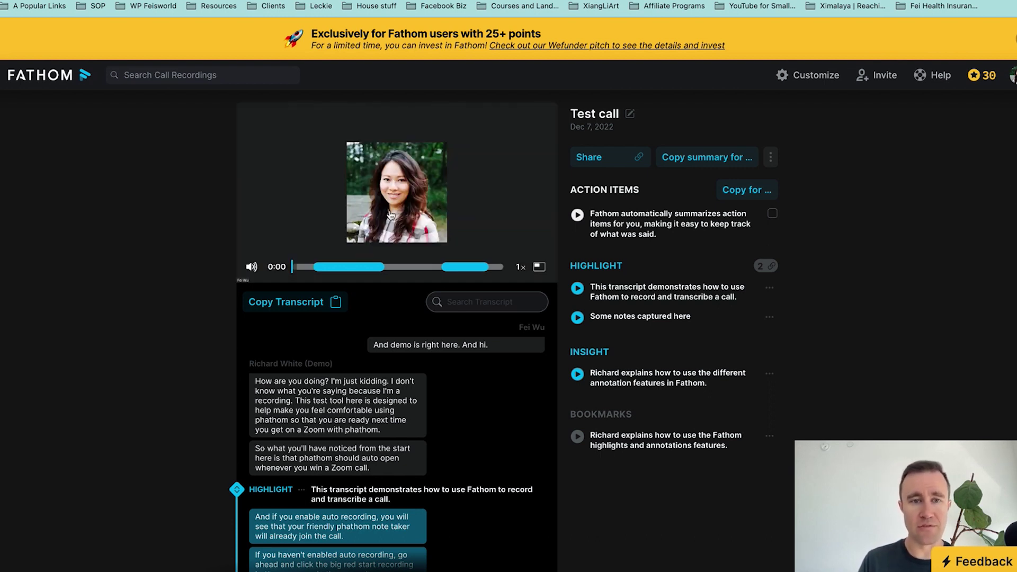
left_click(316, 268)
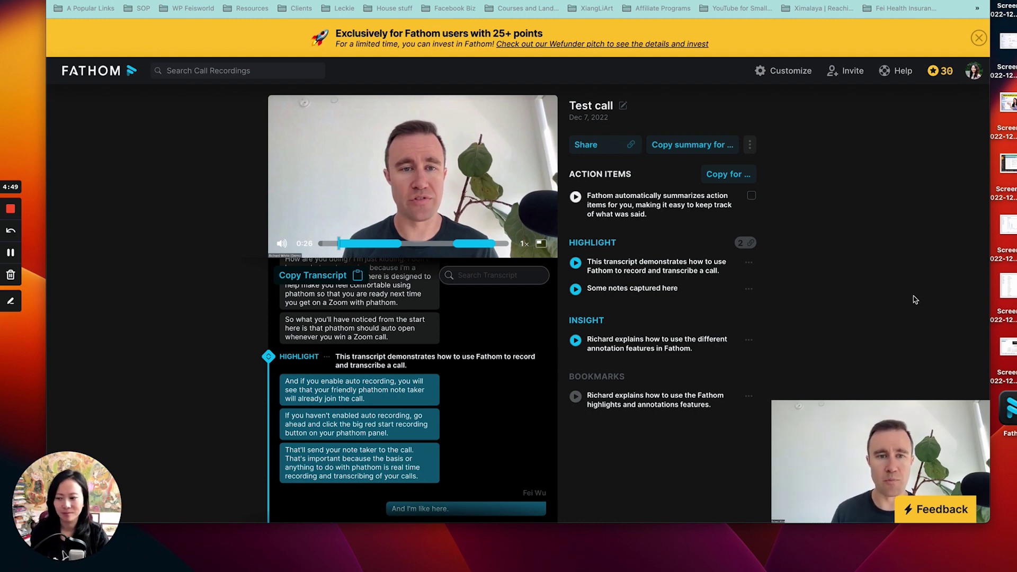
mouse_move(53, 560)
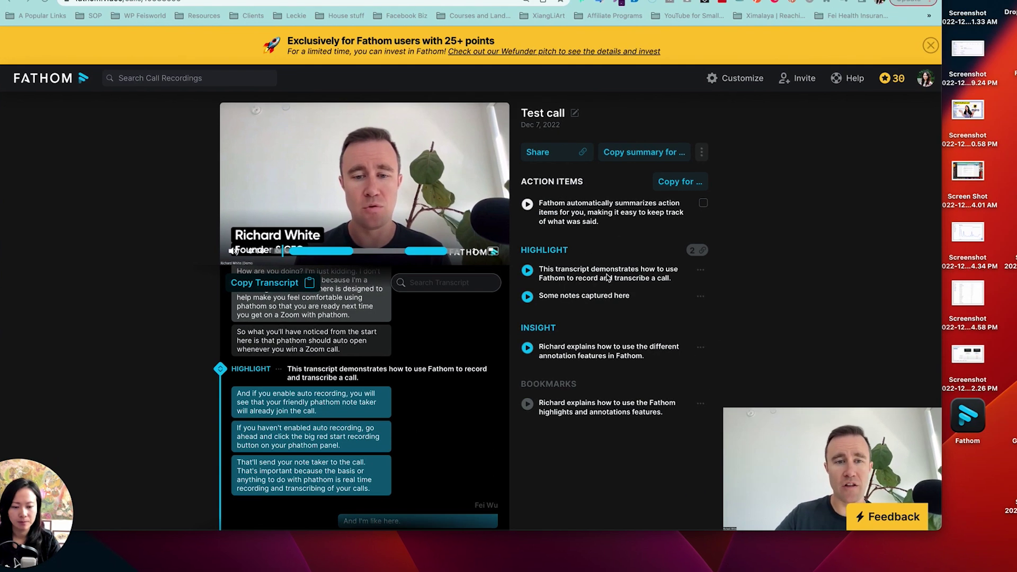
- Play back the highlights from the call summary and pause the video within the first one
left_click(604, 267)
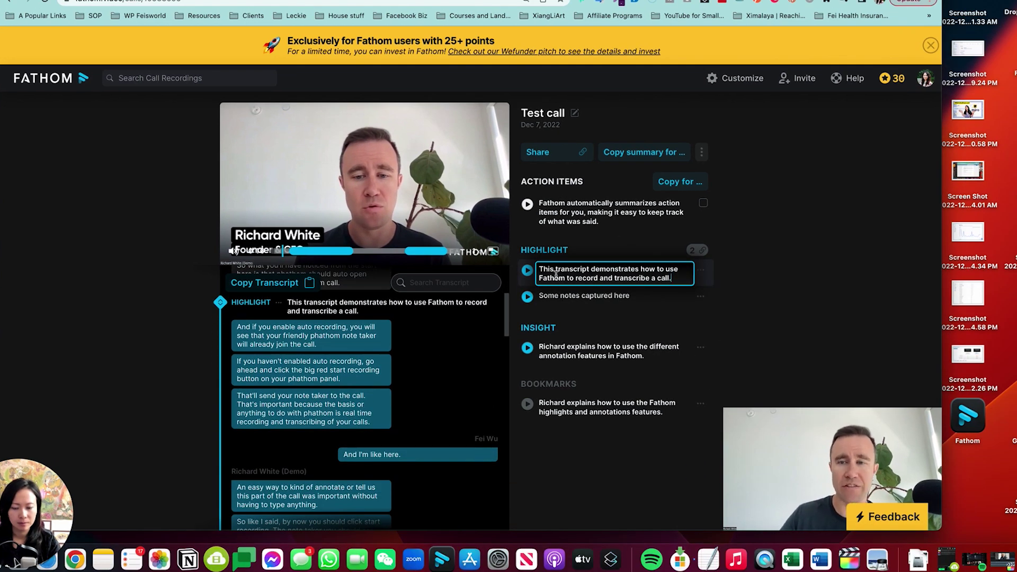
left_click(534, 275)
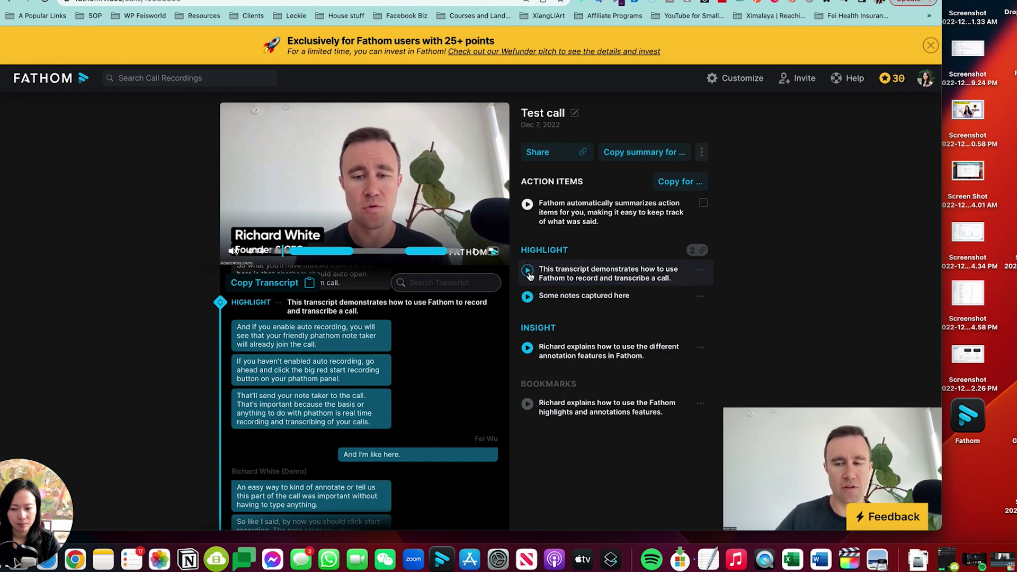
left_click(527, 271)
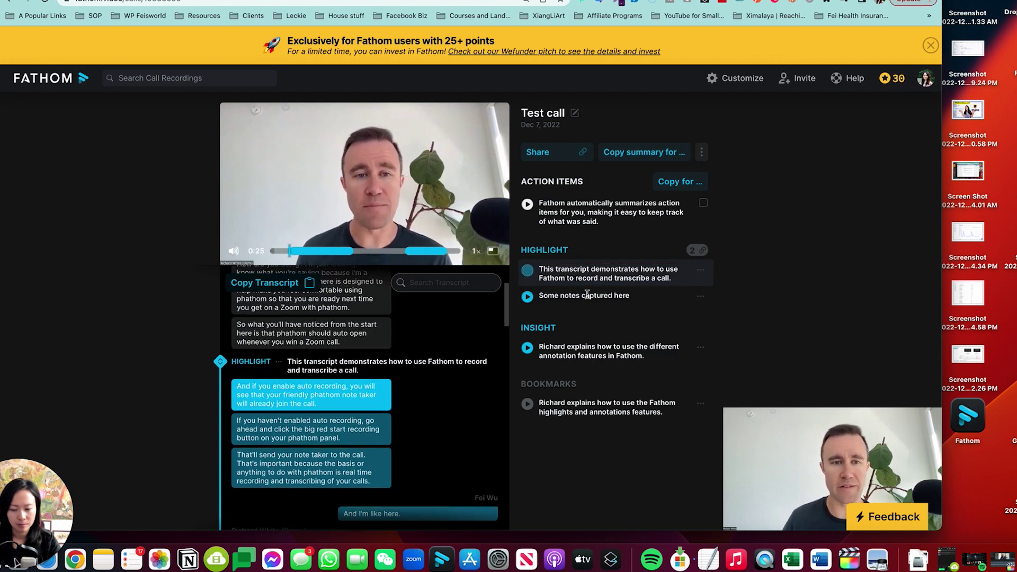
left_click(527, 296)
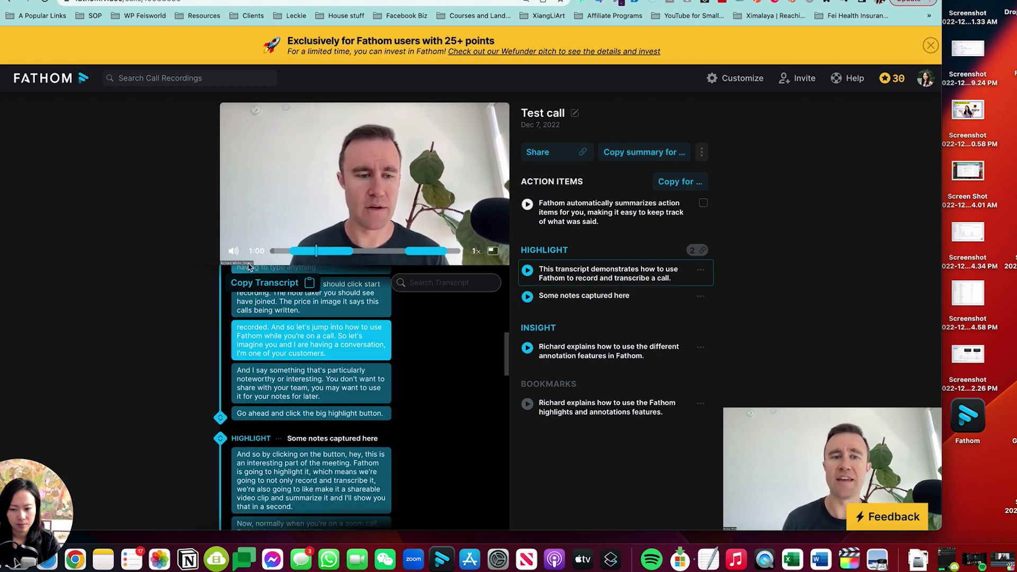
left_click(309, 252)
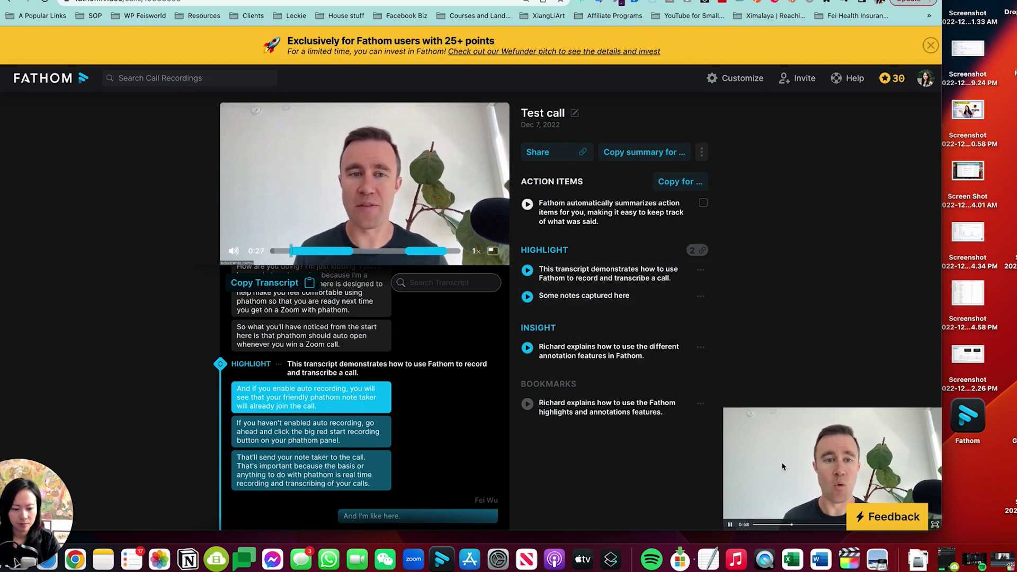
left_click(286, 222)
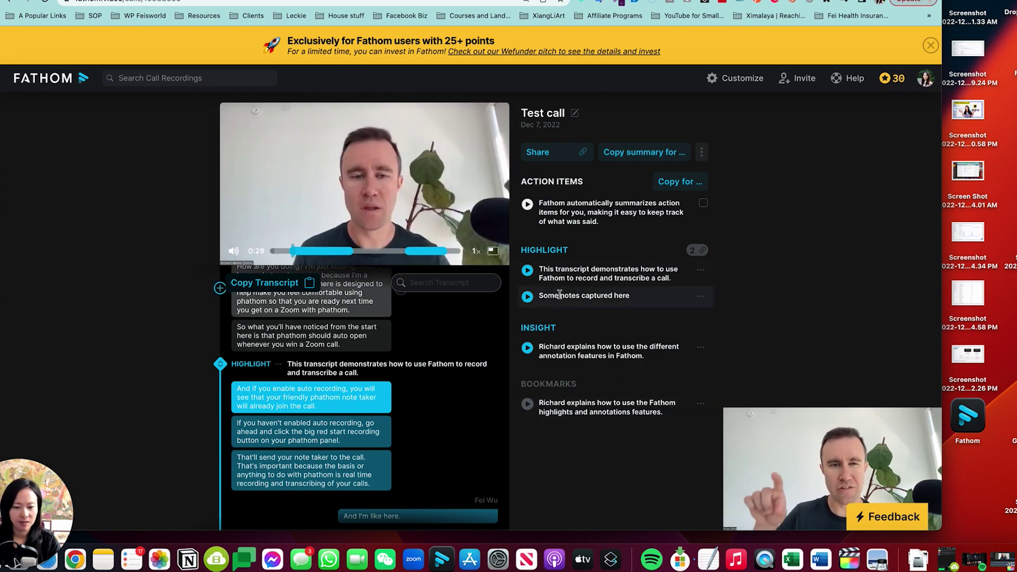
- Copy the share link of the first highlight and check the options of the "Some notes captured here" highlight
left_click(700, 271)
left_click(704, 273)
left_click(701, 271)
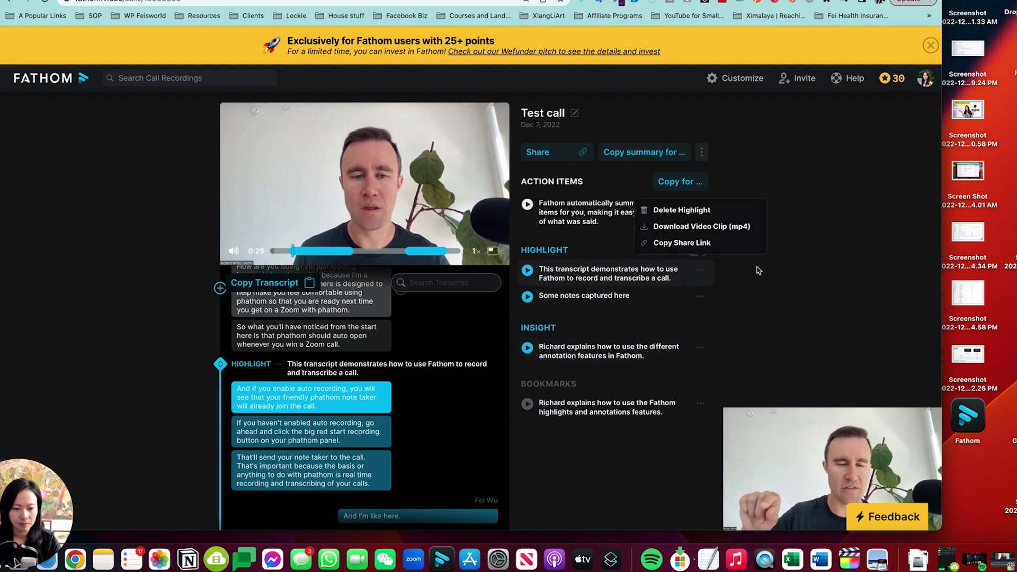
left_click(700, 246)
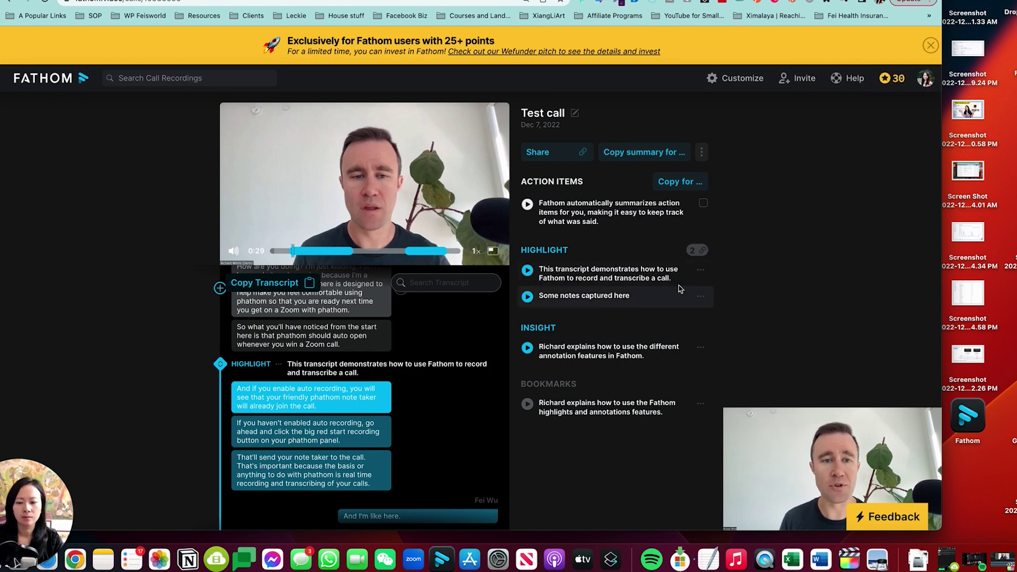
left_click(700, 270)
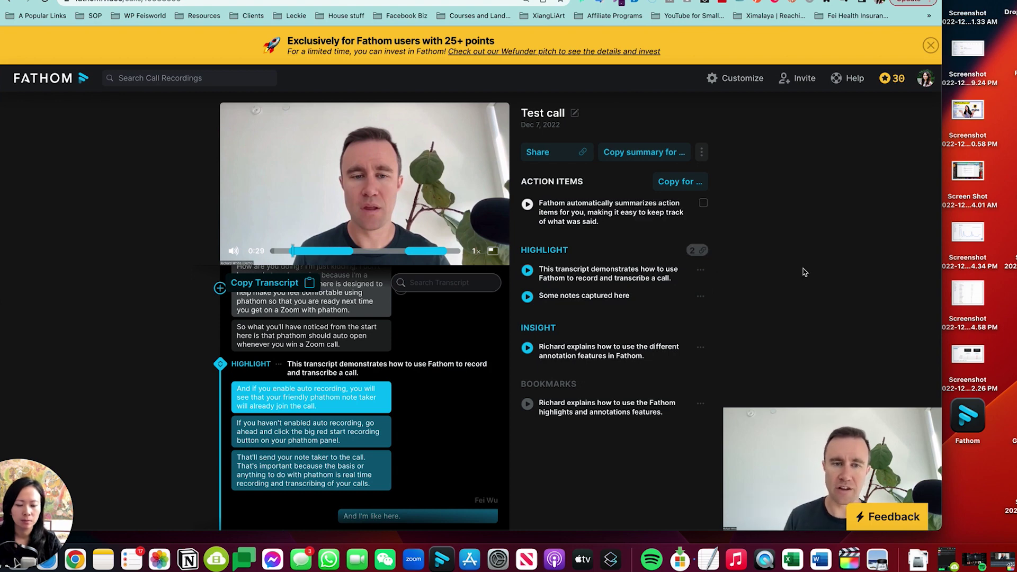
left_click(700, 297)
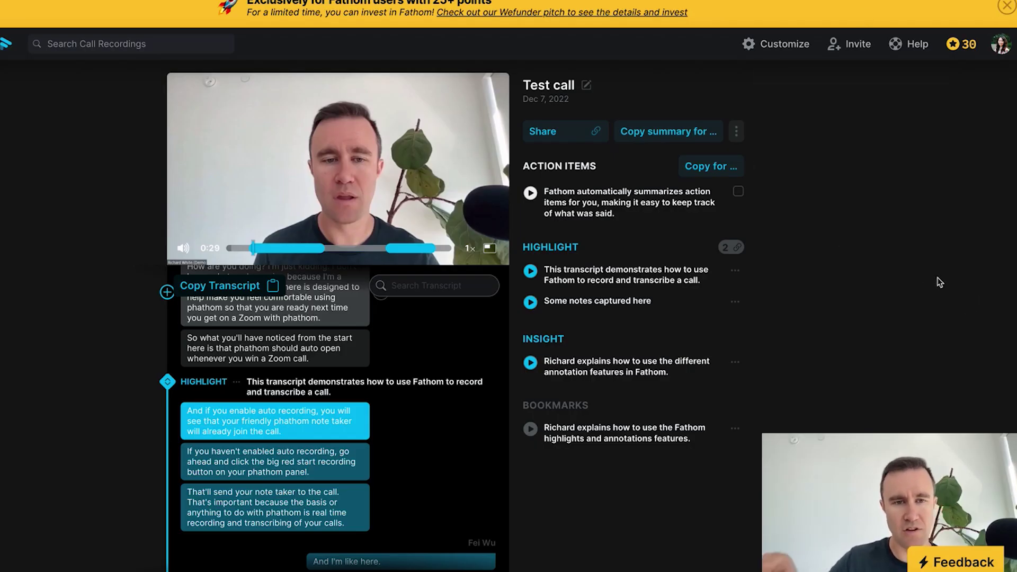
- Copy the test call's summary in the Google Docs format
left_click(664, 136)
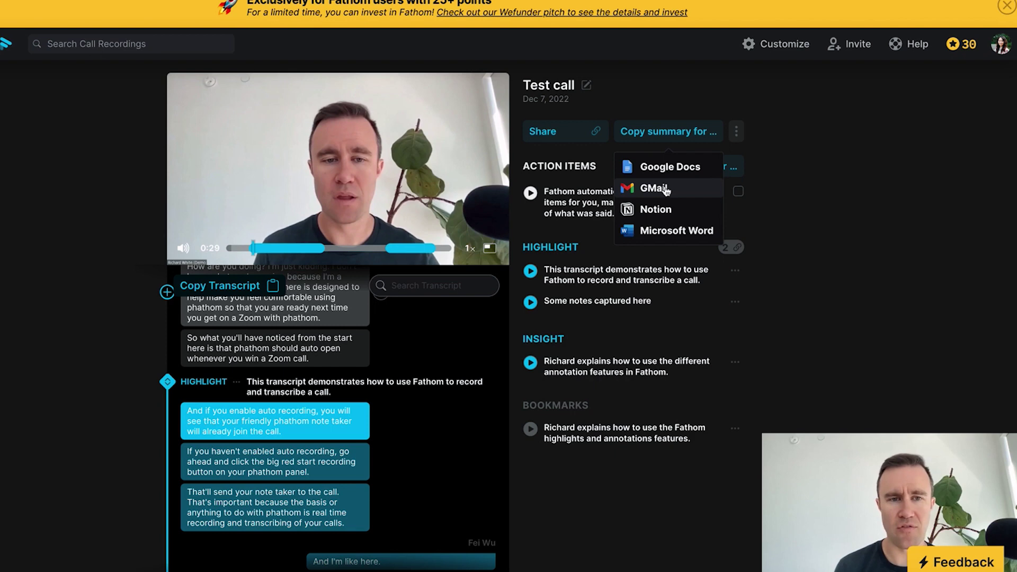
left_click(671, 167)
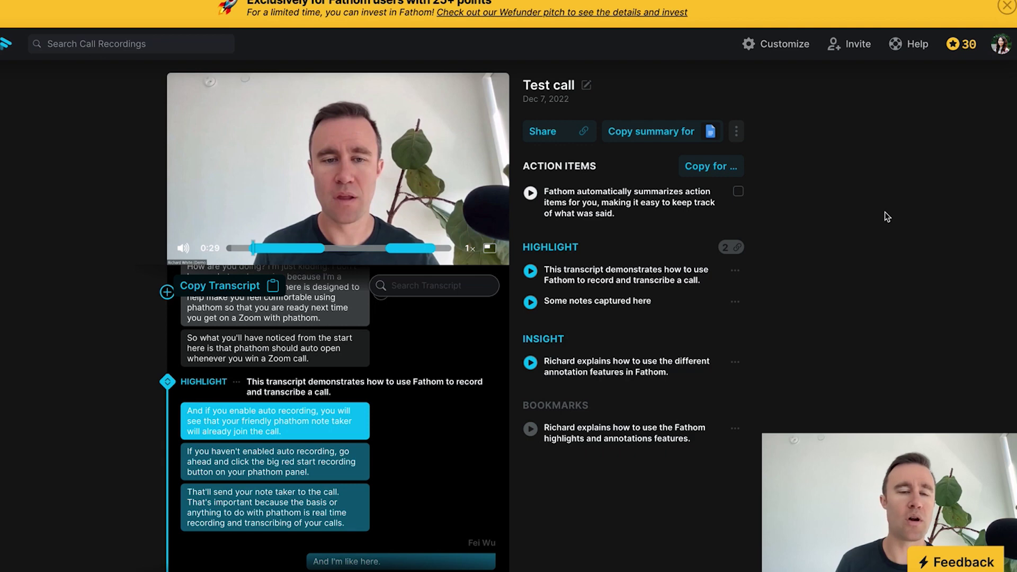
- Locate the existing bookmark in the transcript and add another bookmark to the "And what you'll see when you click more" section above it
left_click(636, 435)
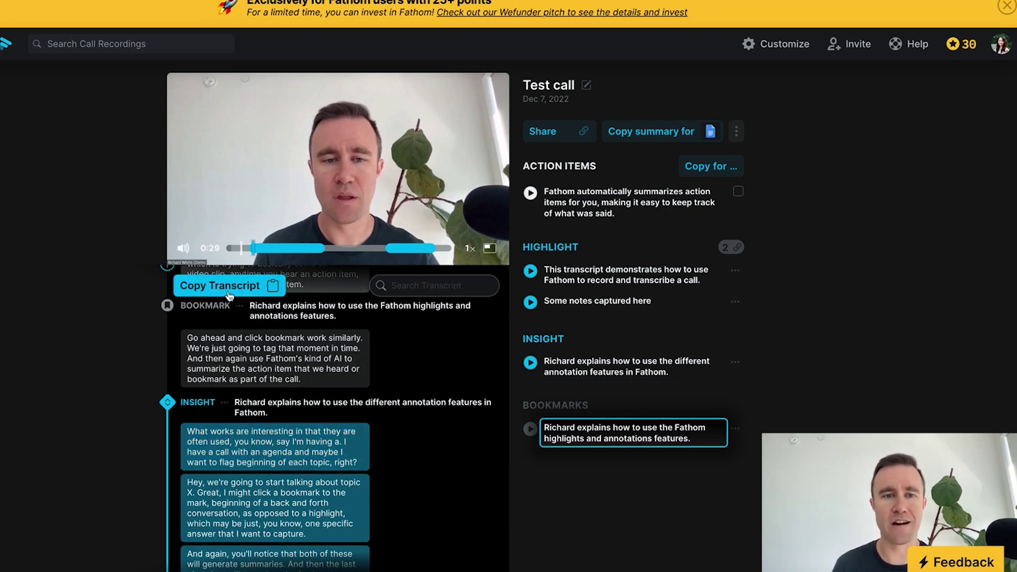
scroll(165, 270, "up", 2)
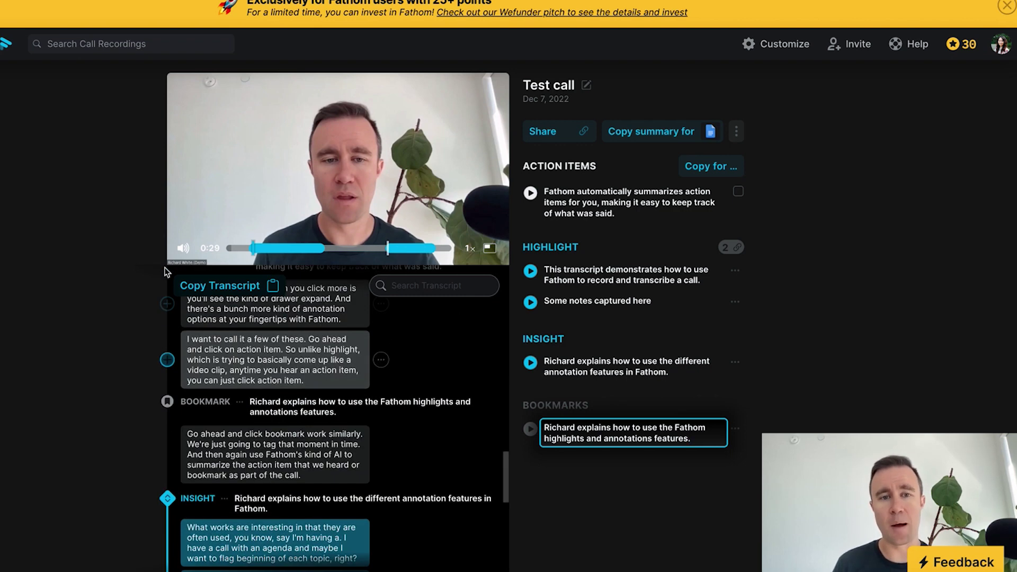
left_click(167, 308)
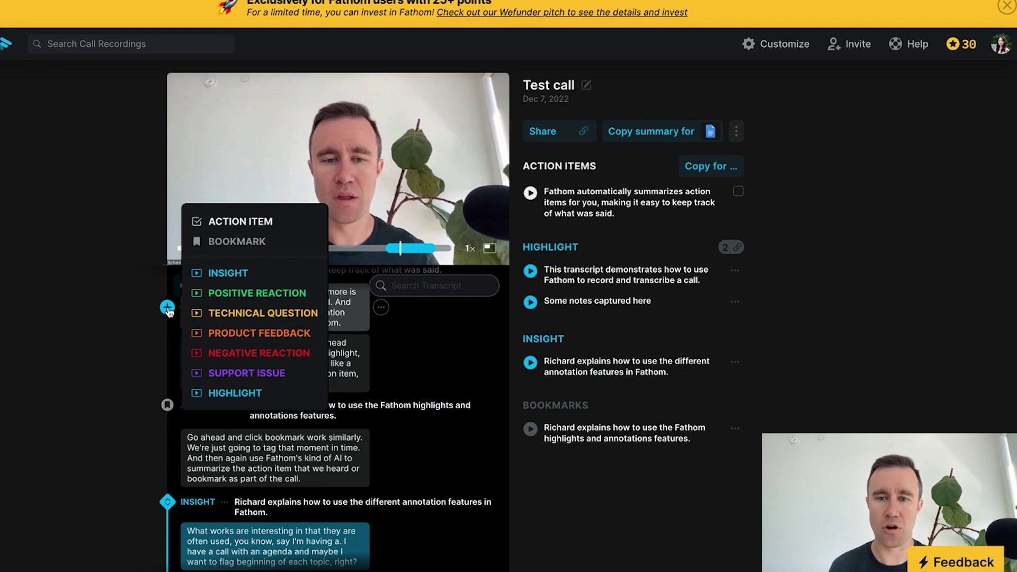
left_click(235, 242)
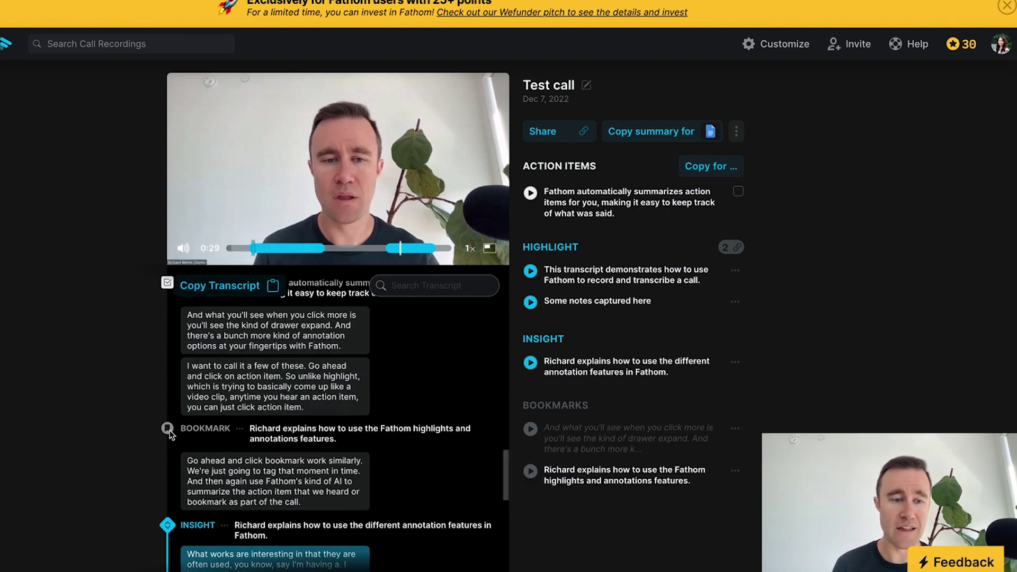
- Look through the end of the transcript and play the recording from the insight's "What works are interesting" section
scroll(170, 433, "down", 2)
scroll(175, 433, "down", 5)
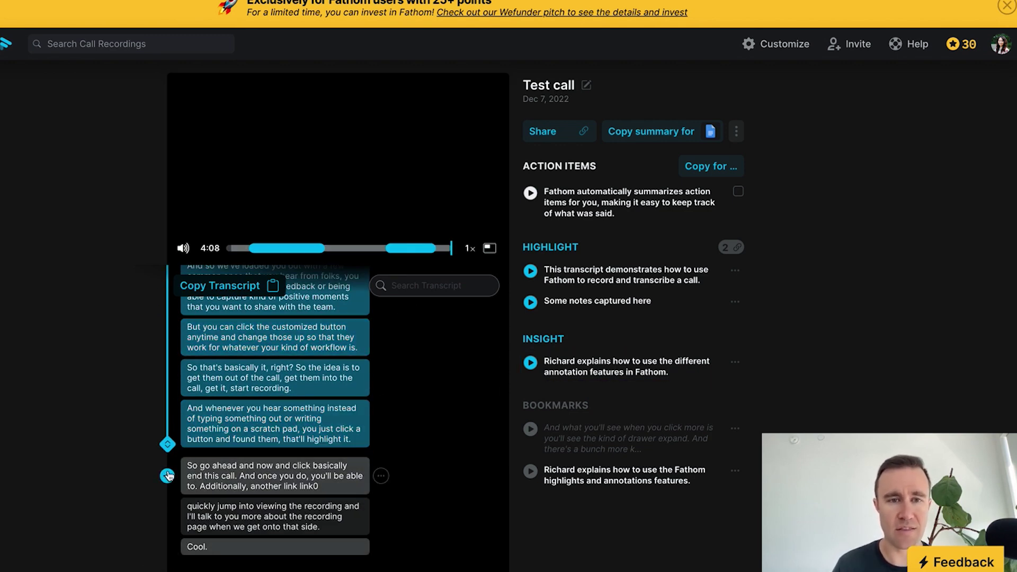
scroll(250, 450, "up", 6)
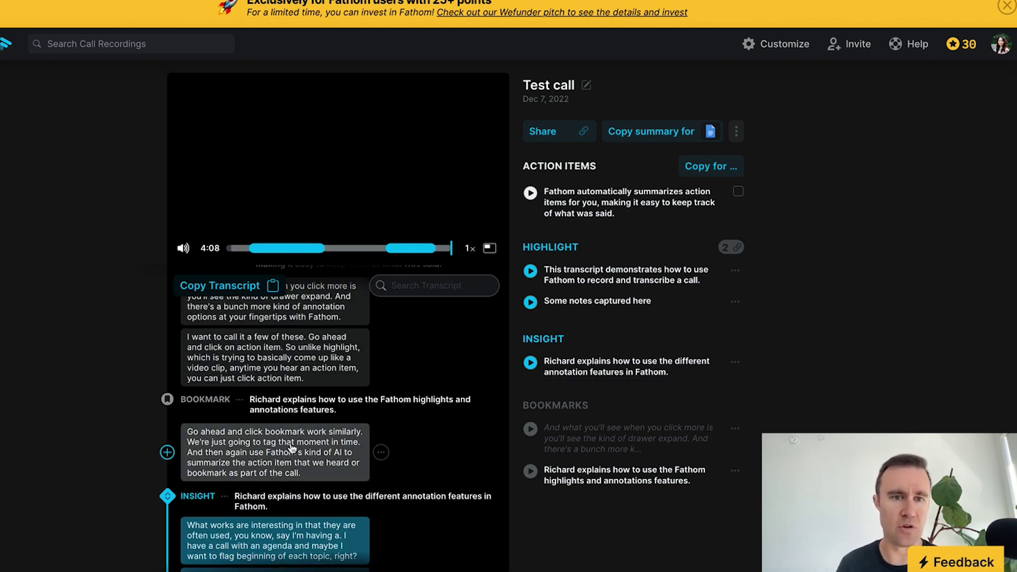
left_click(291, 447)
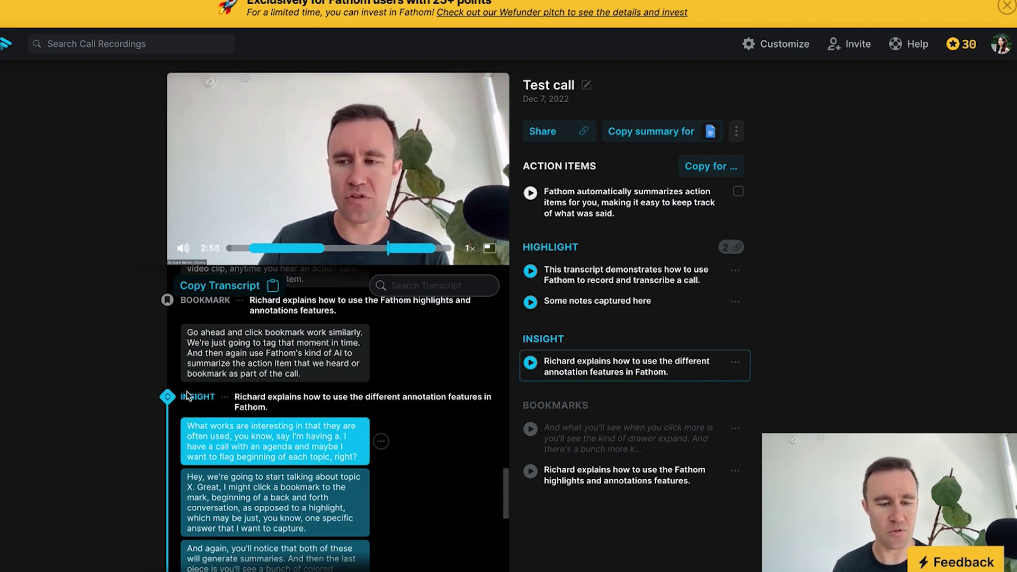
left_click(360, 435)
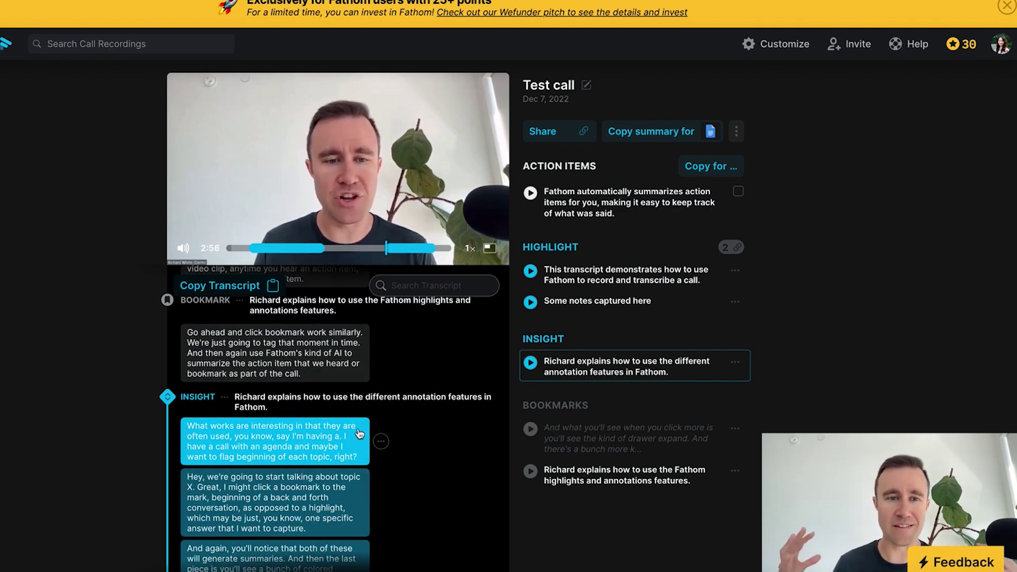
- Check the editing, speaker and trimming options of the insight's first transcript section and dismiss them
left_click(382, 351)
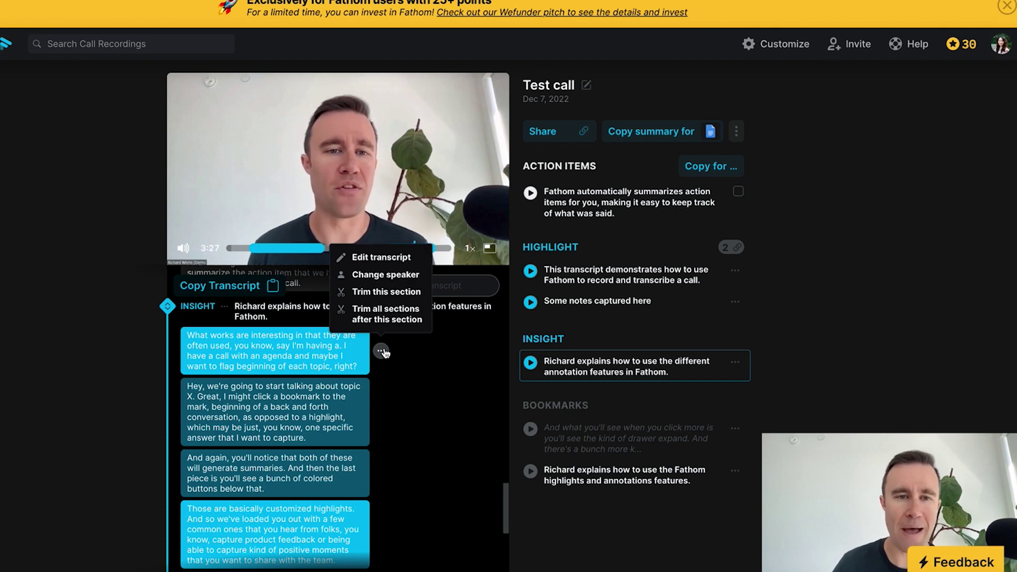
left_click(382, 352)
left_click(380, 351)
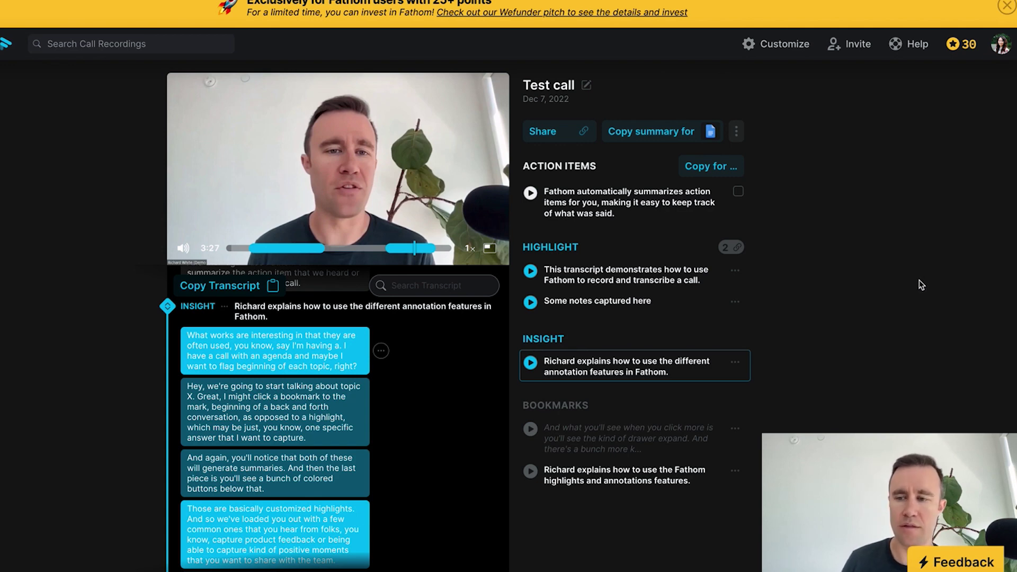
- Check the invite option and the help options for messaging support, the FAQ and the quick reference guide
left_click(849, 45)
left_click(969, 112)
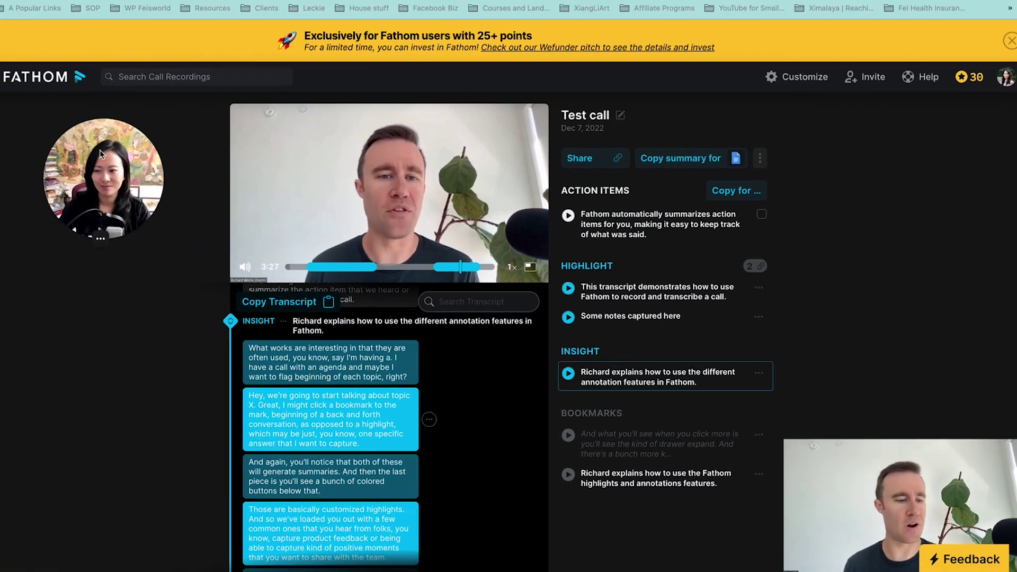
left_click_drag(101, 154, 72, 146)
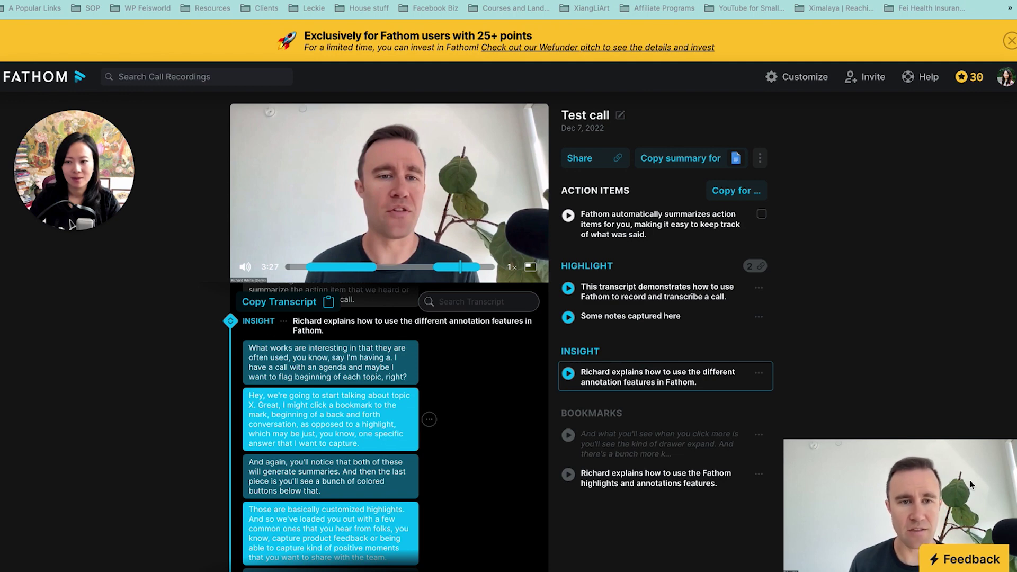
left_click(926, 83)
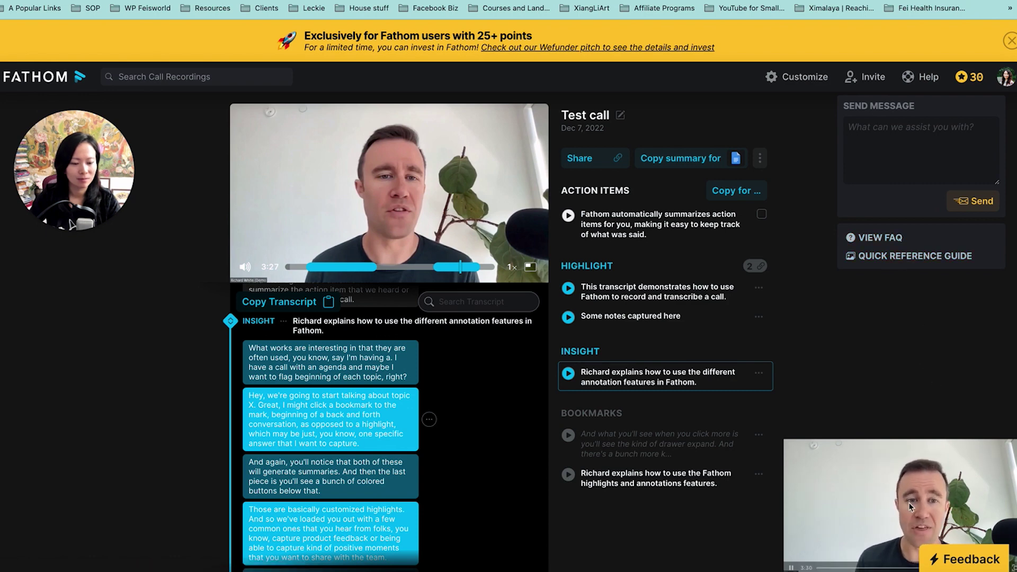
left_click(961, 562)
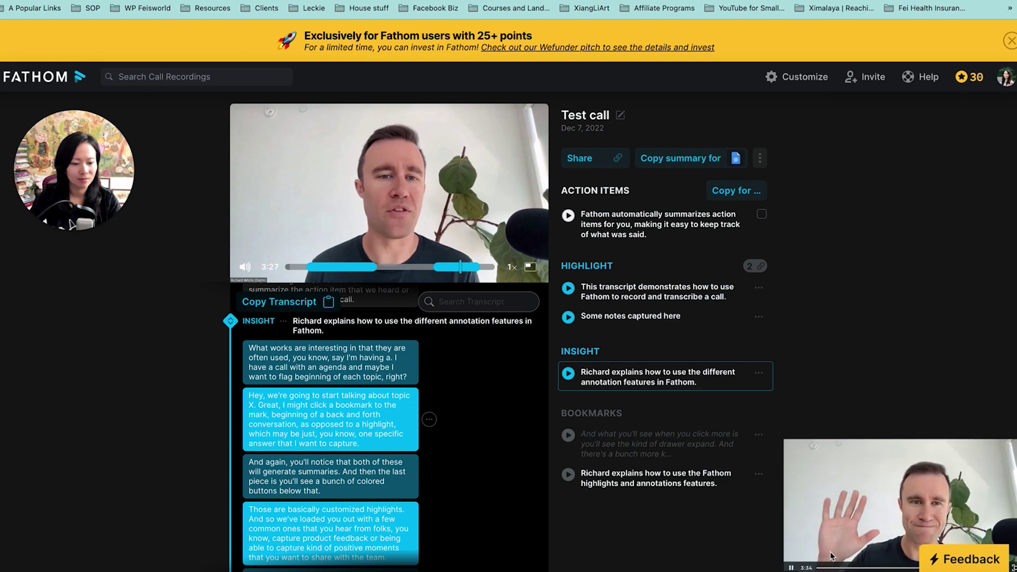
left_click(308, 135)
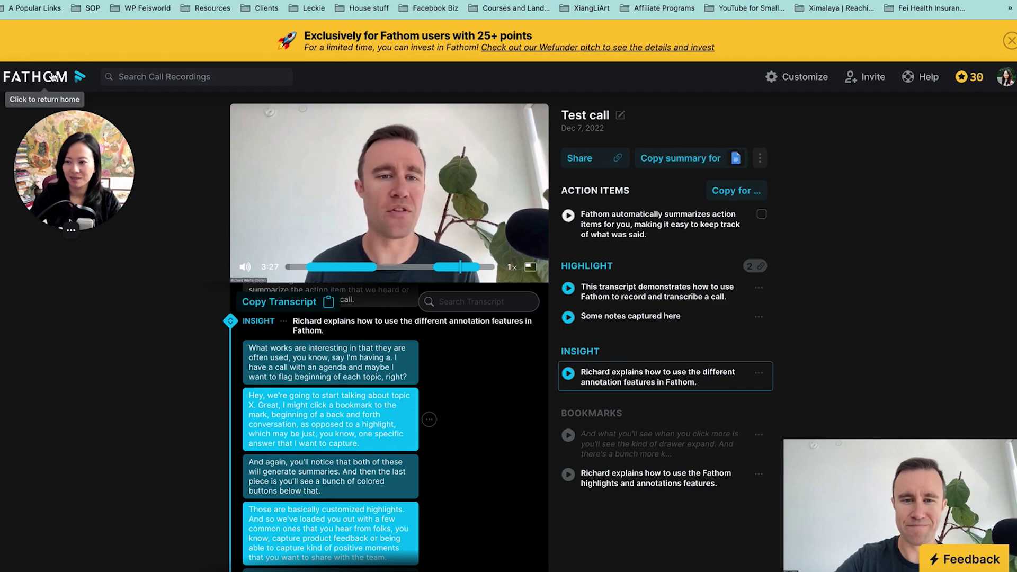
- Return to the Fathom home page from the Wefunder campaign page and reopen today's test call recording
left_click(75, 78)
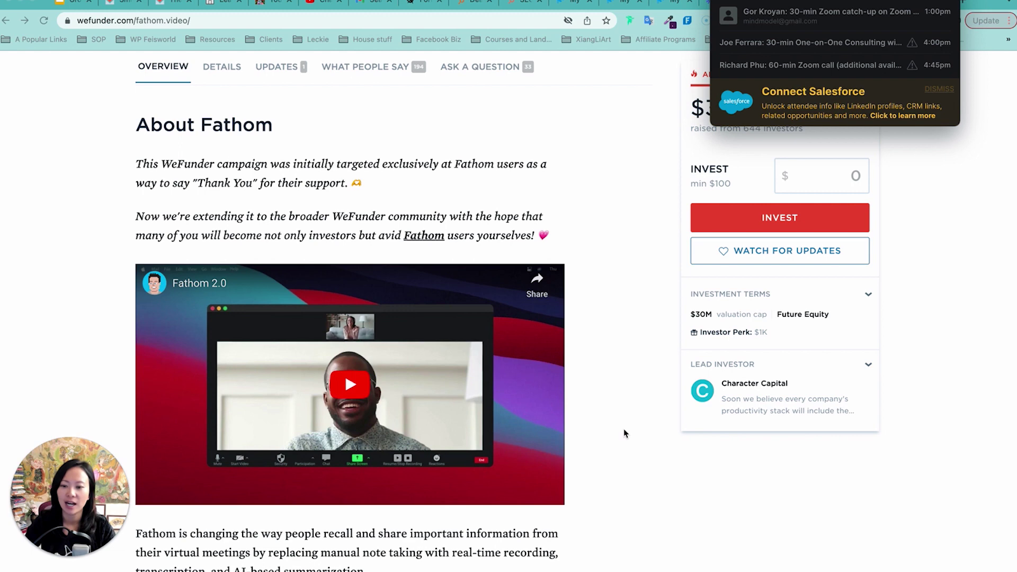
left_click(999, 85)
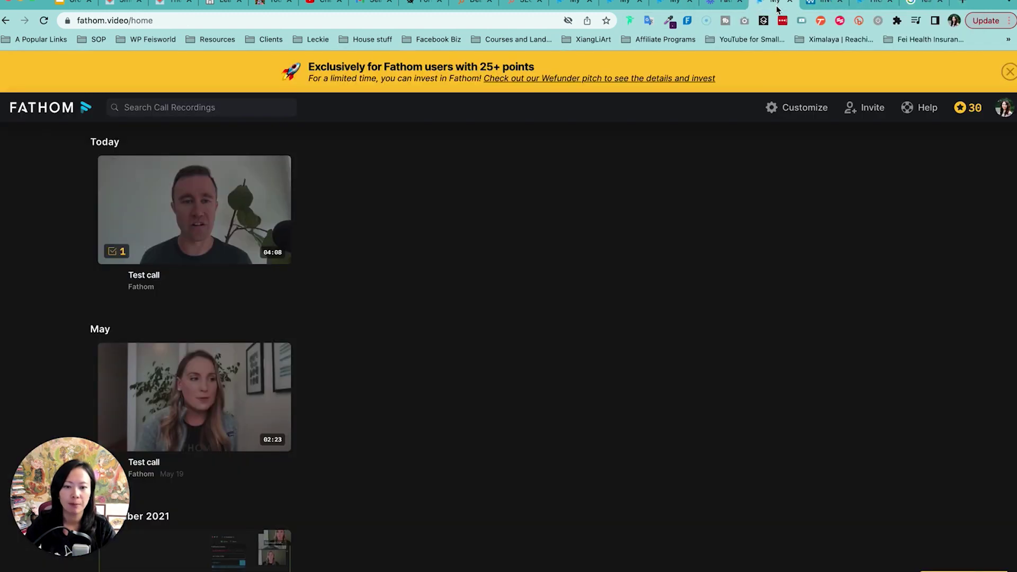
left_click(773, 4)
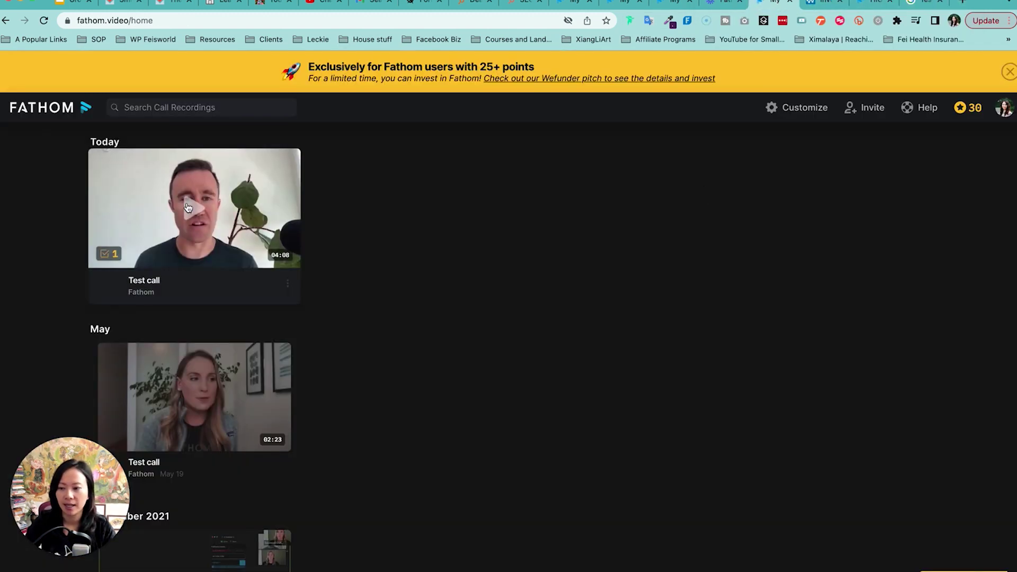
left_click(310, 229)
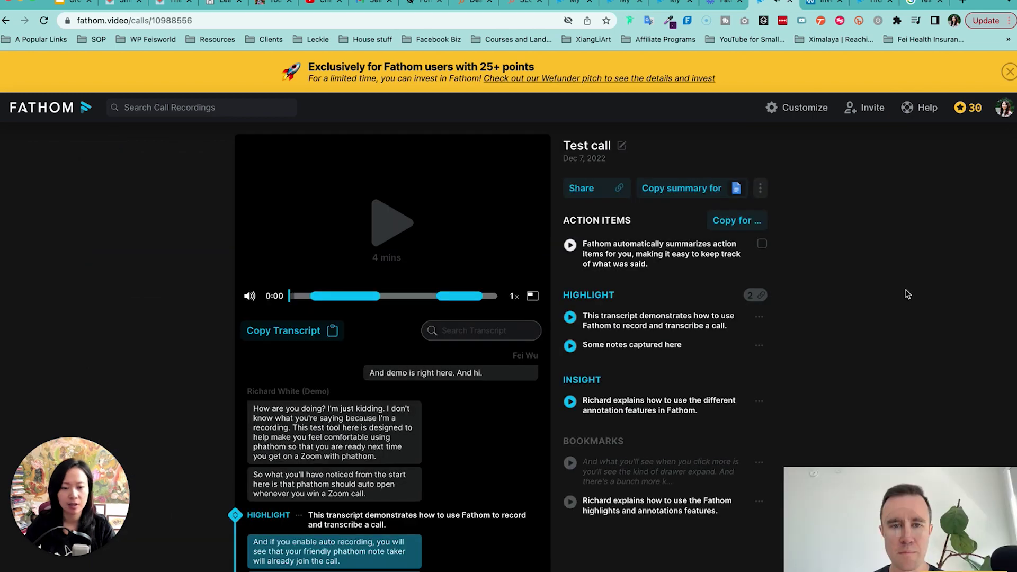